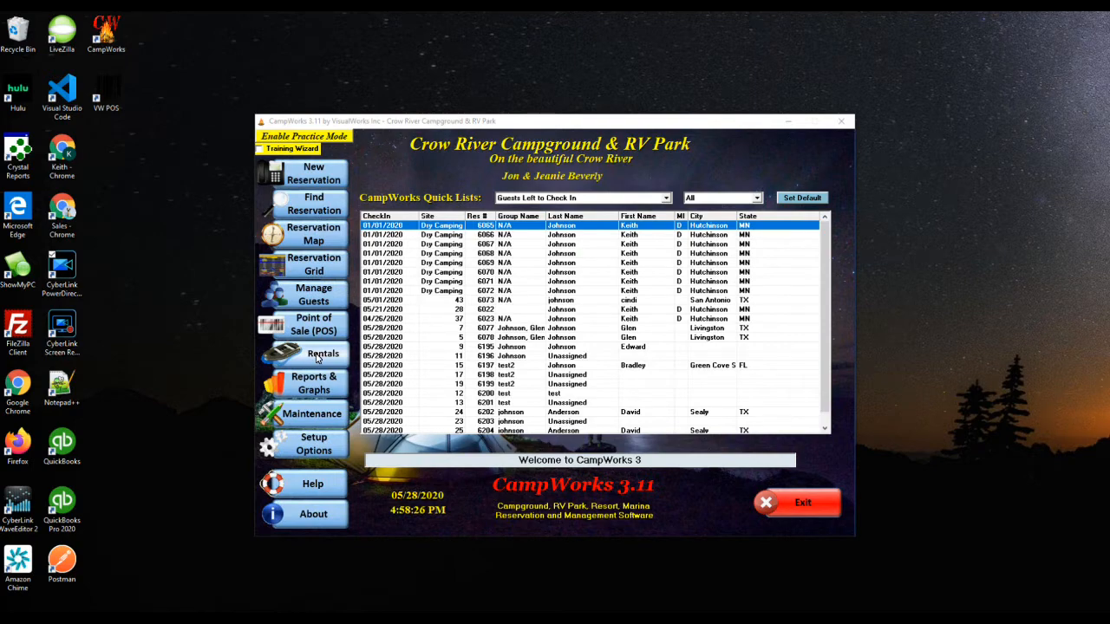
Open Rentals Setup from Setup Options to show rental item 1, the 4 person fishing boat
left_click(318, 358)
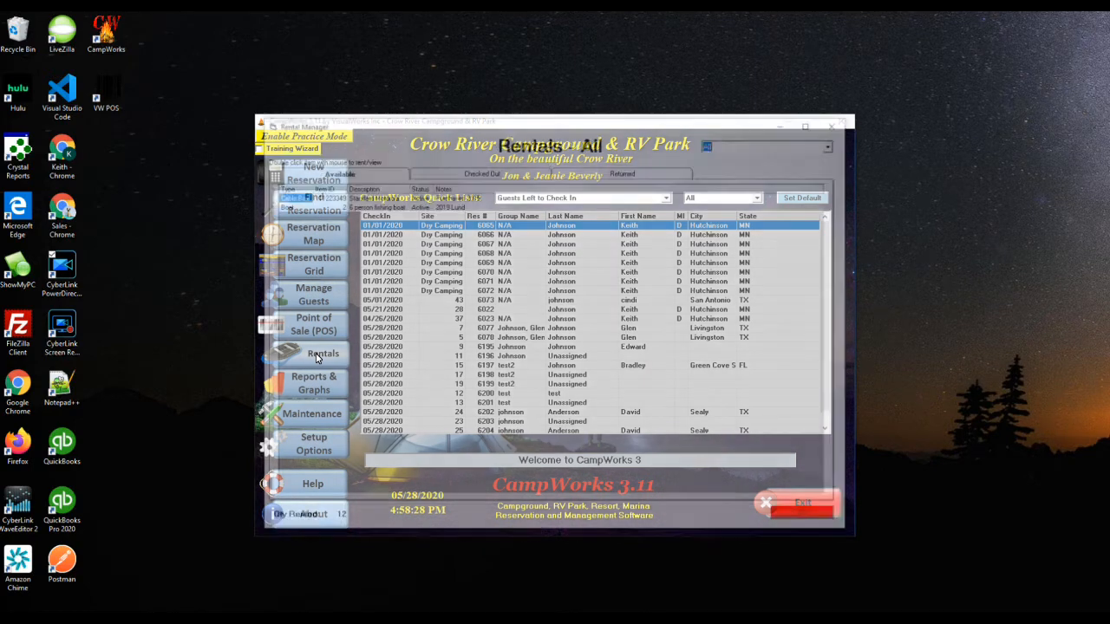
key("Escape")
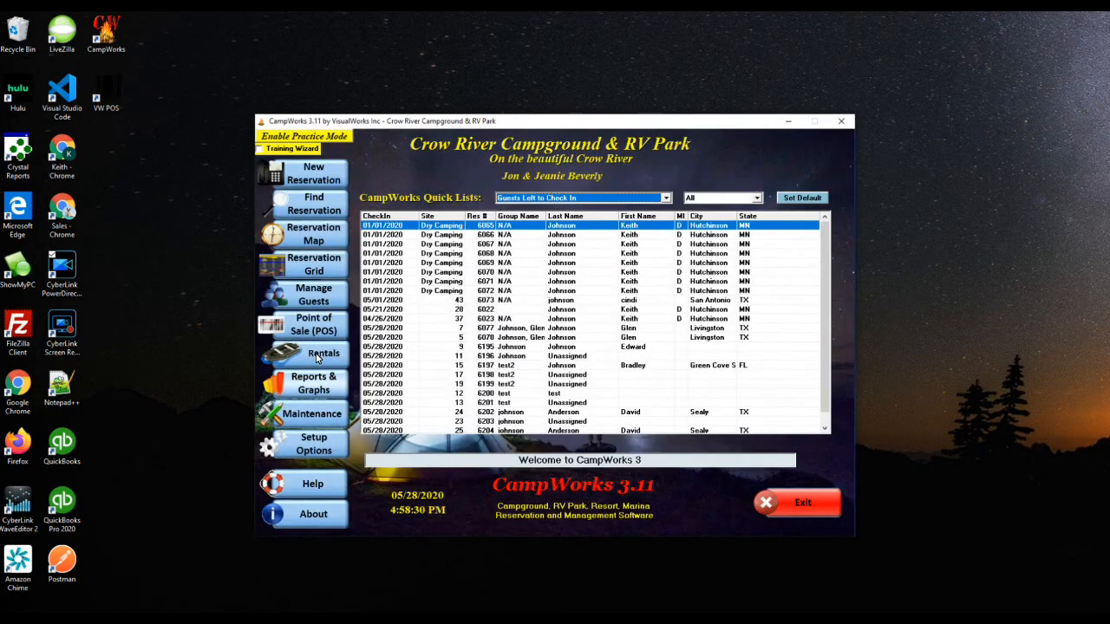
mouse_move(313, 444)
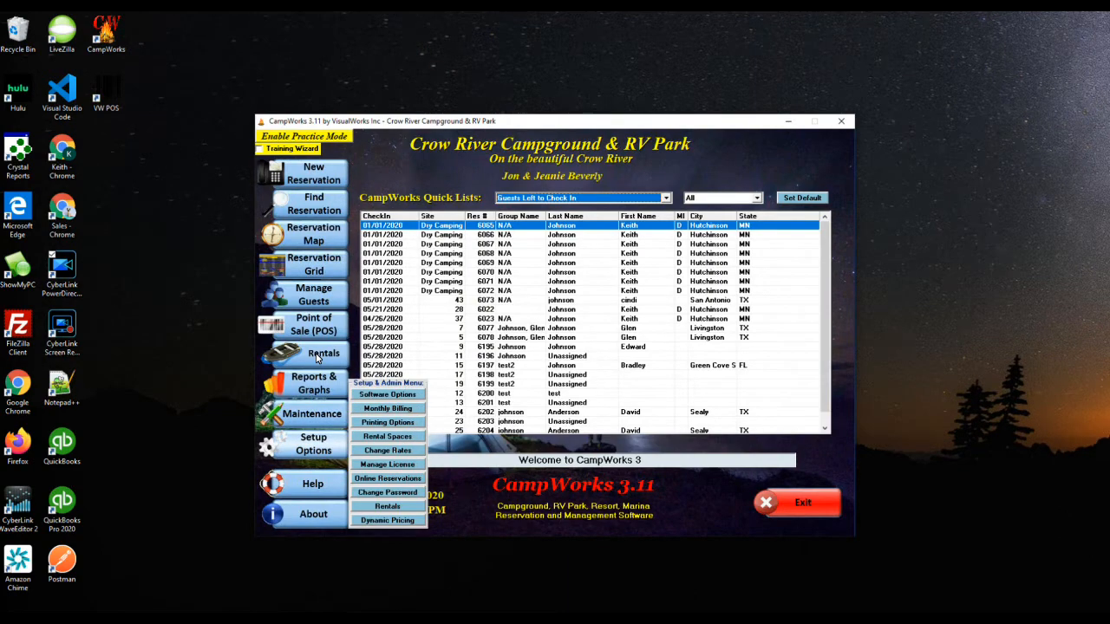
left_click(388, 506)
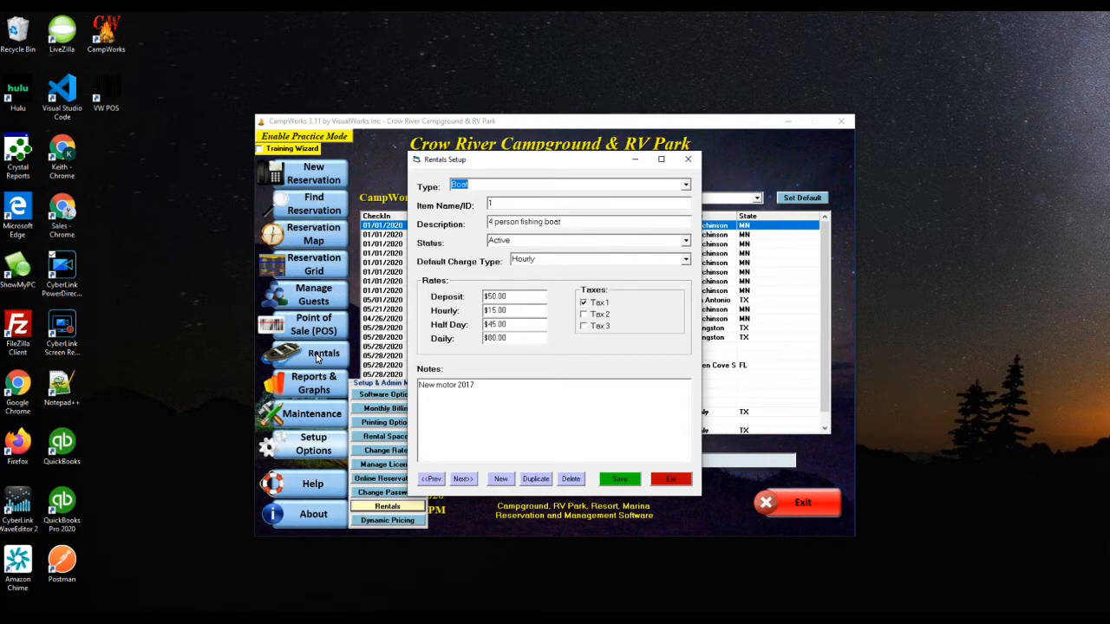
key("alt+Down")
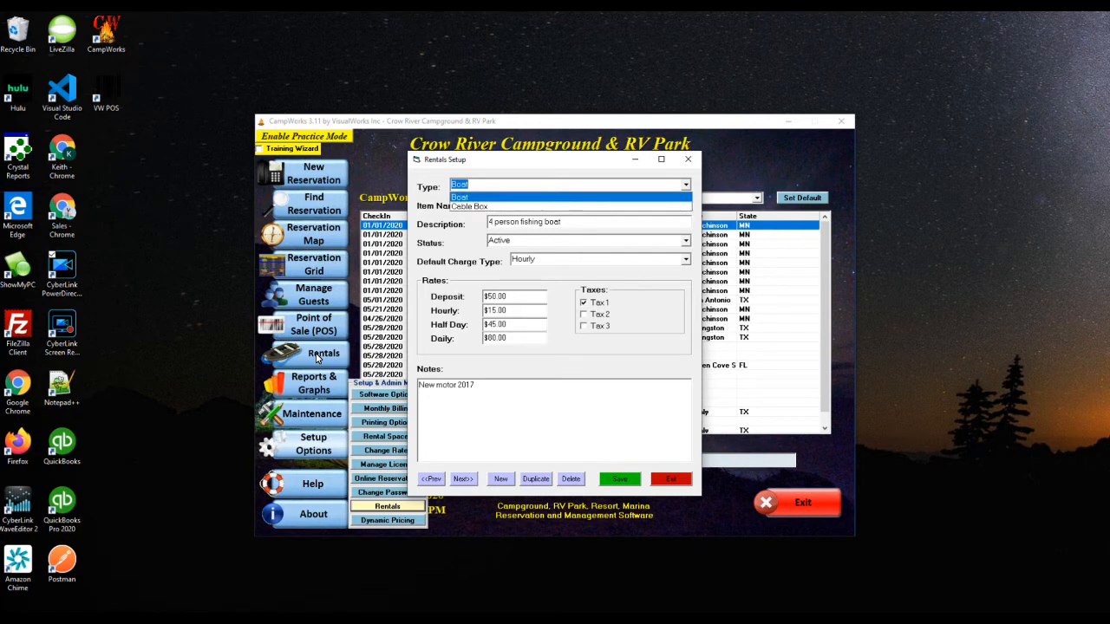
key("Down")
key("Up")
key("Return")
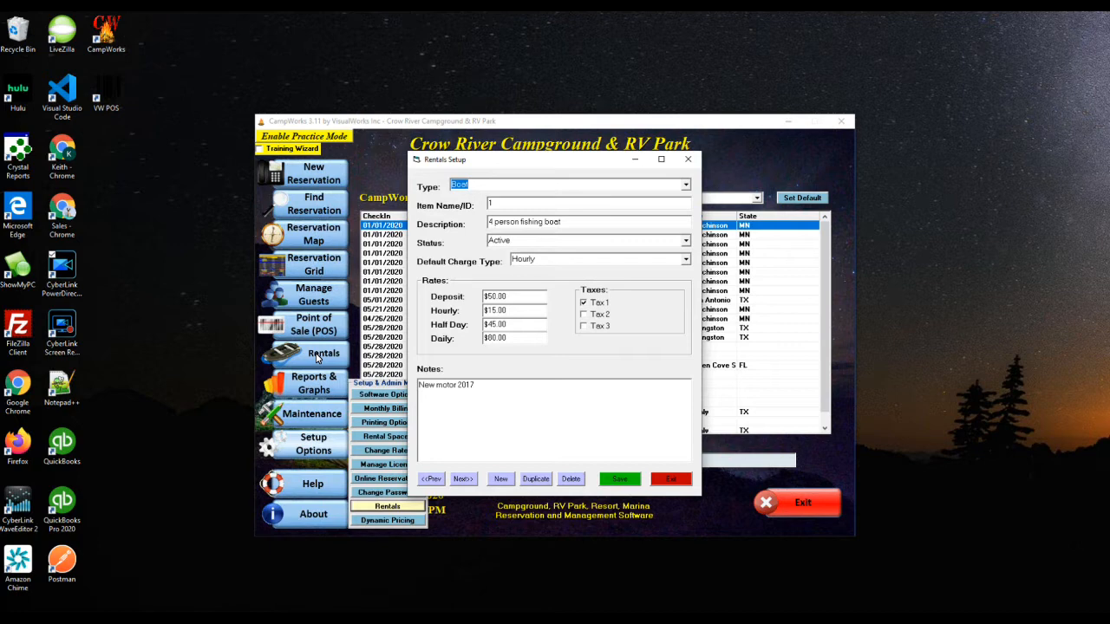
key("Tab")
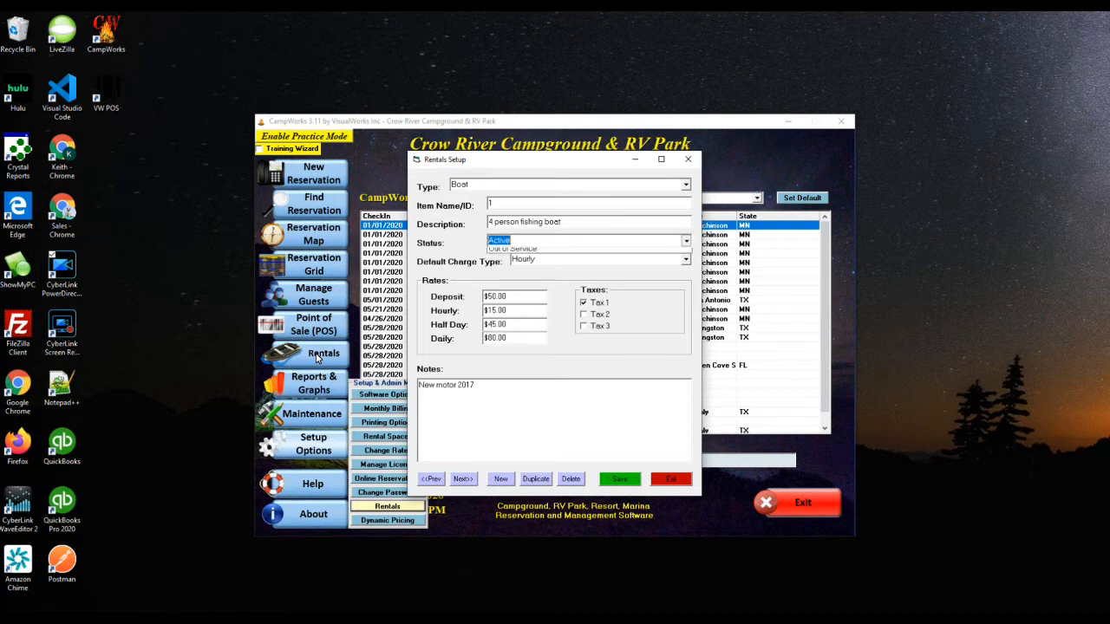
key("alt+Down")
key("Escape")
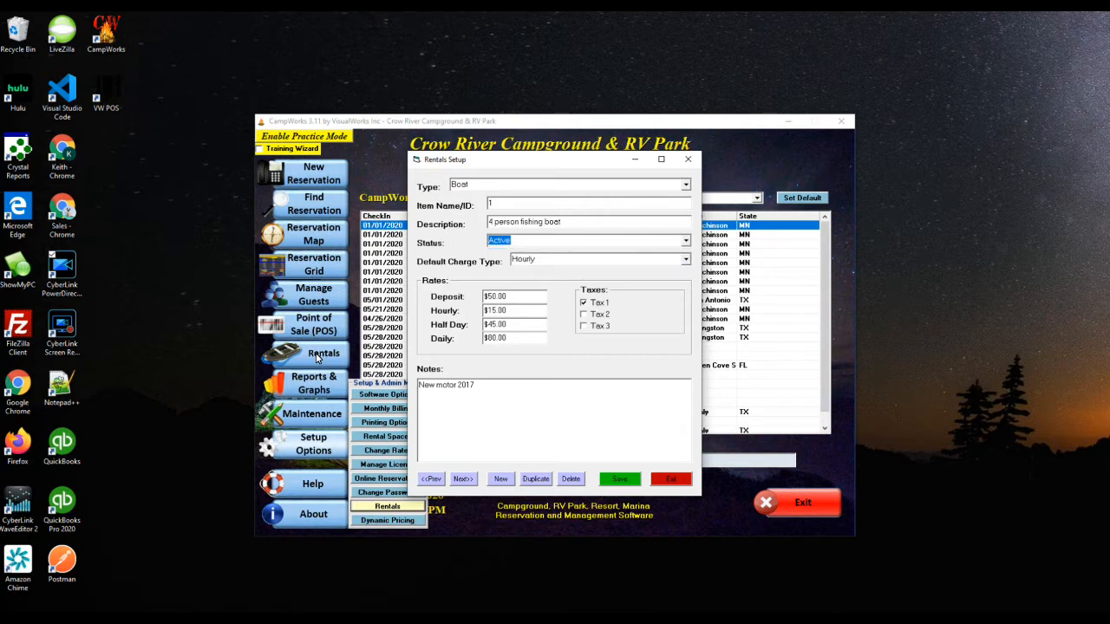
key("Tab")
key("alt+Down")
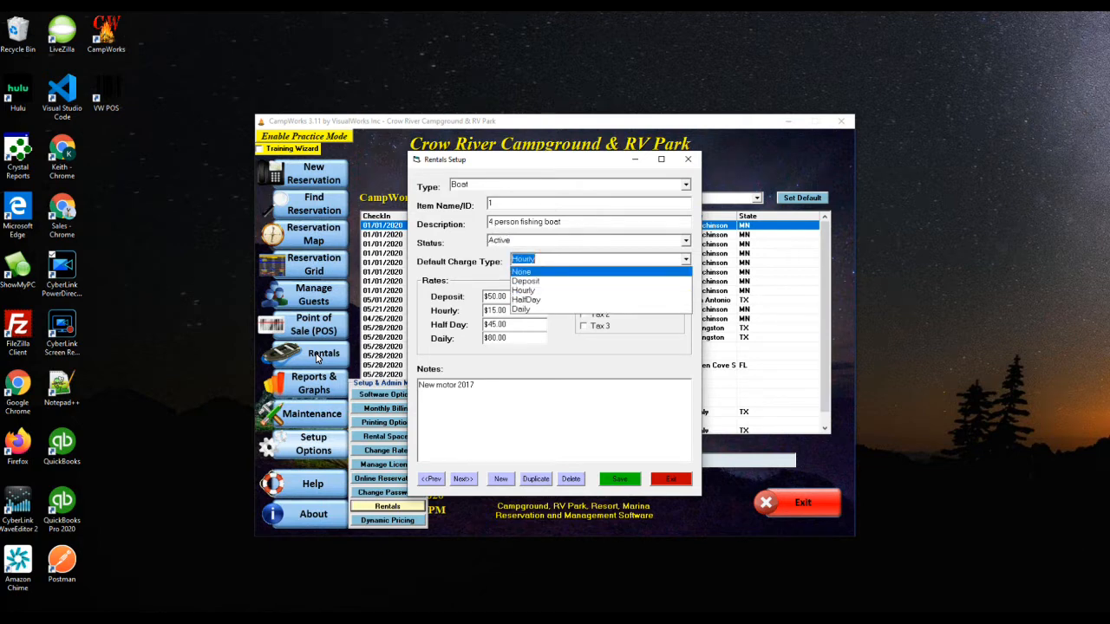
key("Down")
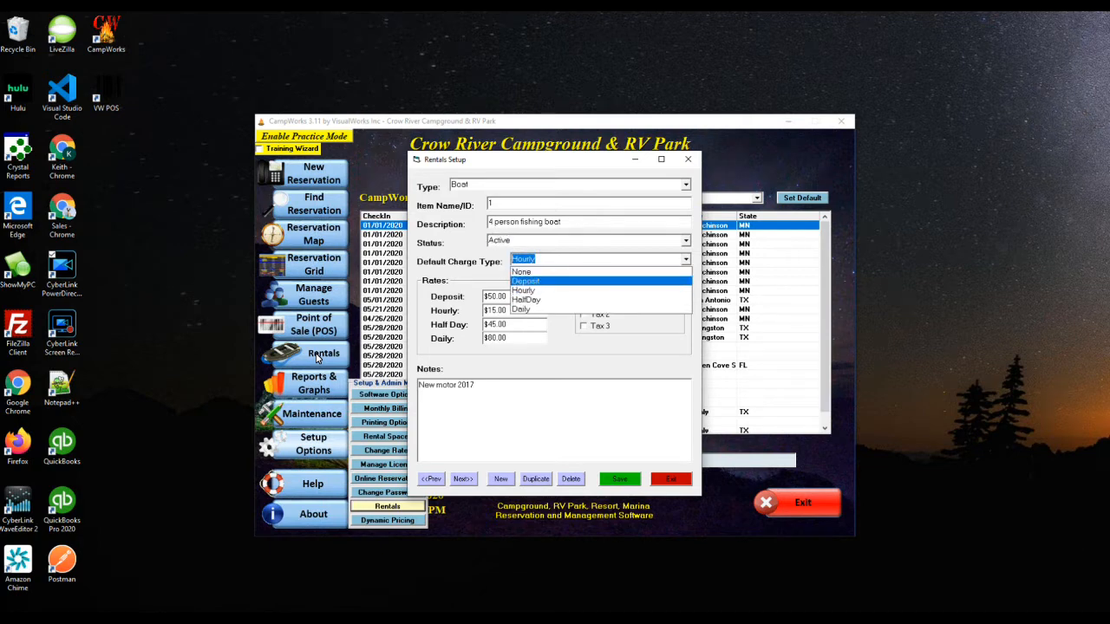
key("Down")
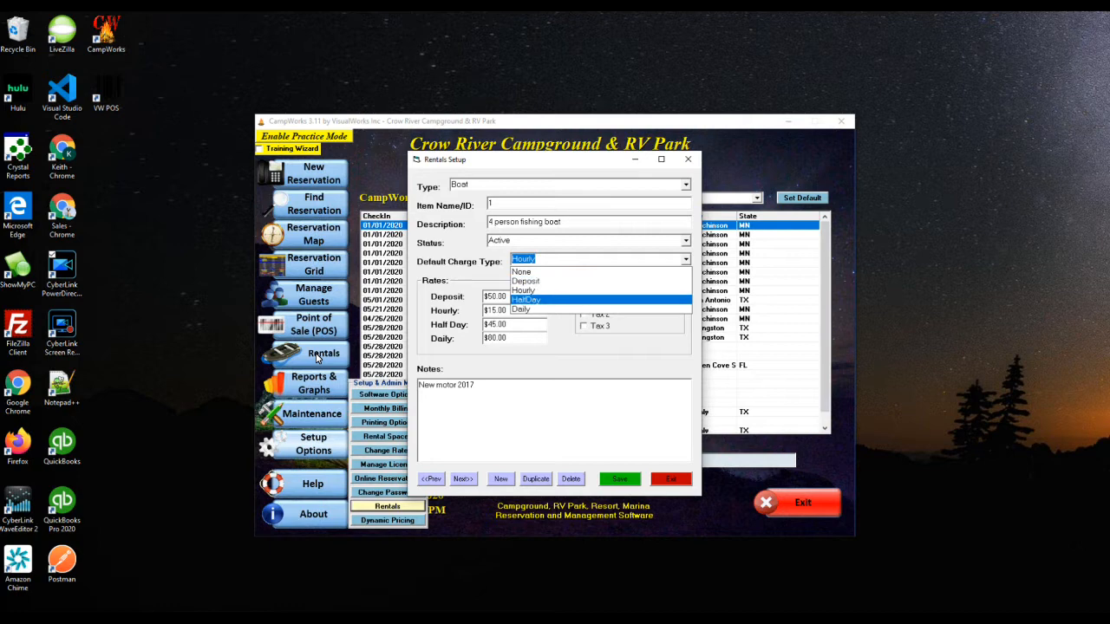
key("Escape")
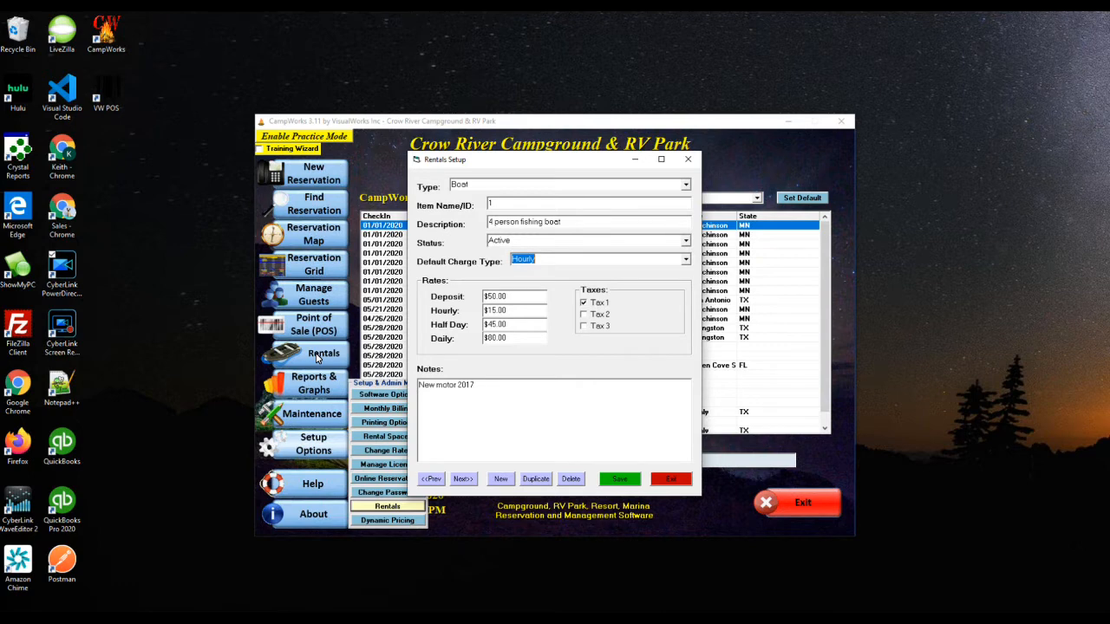
Page through the remaining rental items, including the 6 person fishing boat, then exit Rentals Setup
left_click(463, 479)
left_click(464, 479)
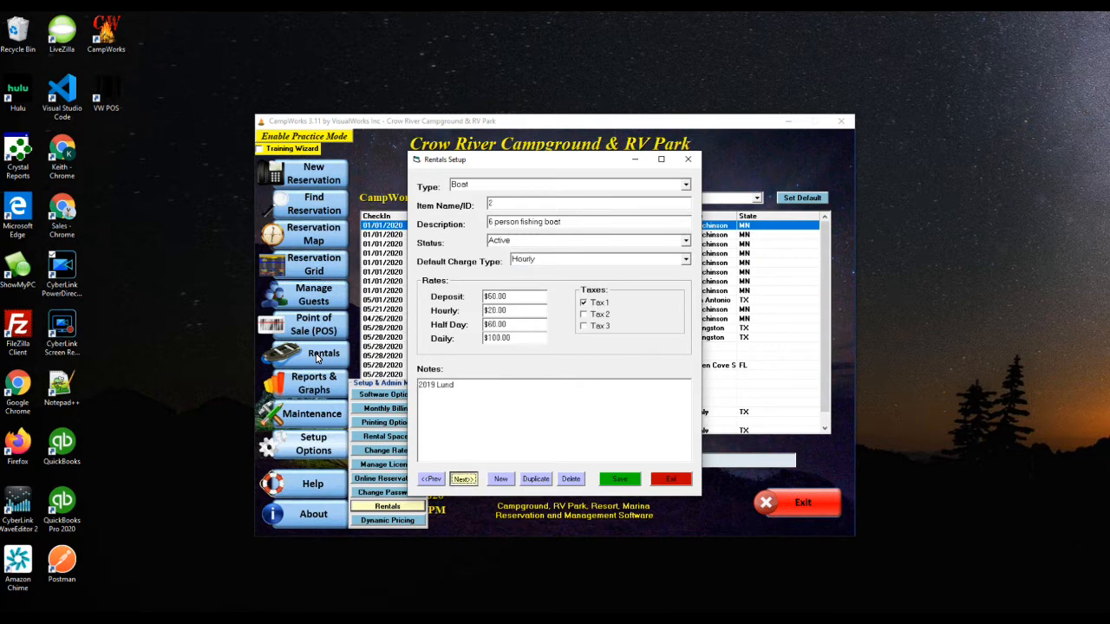
left_click(463, 479)
left_click(463, 479)
left_click(463, 478)
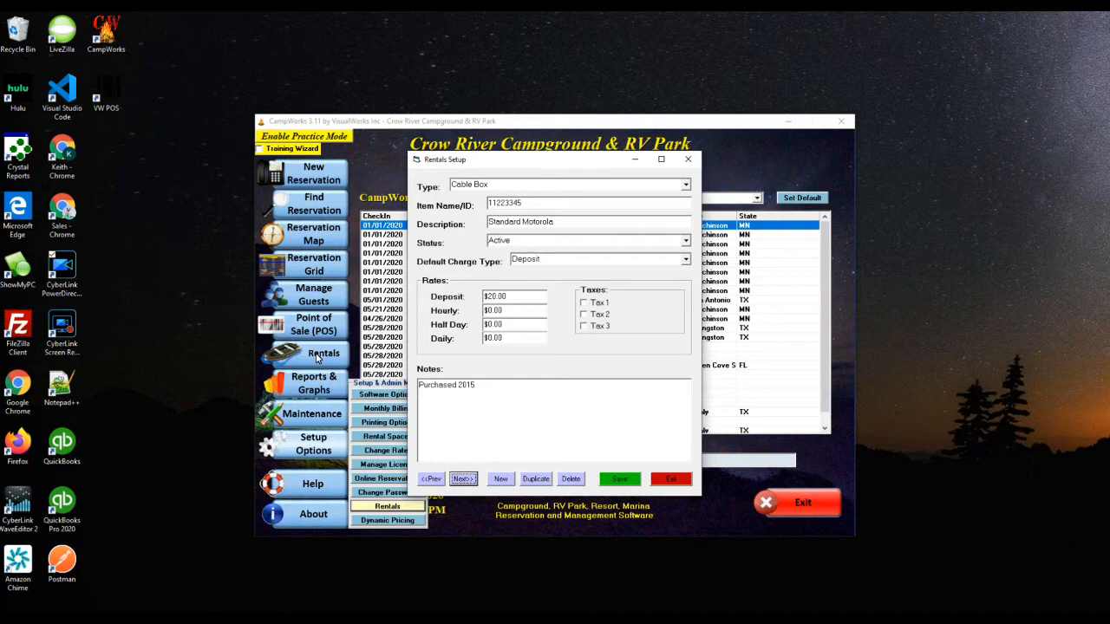
left_click(671, 479)
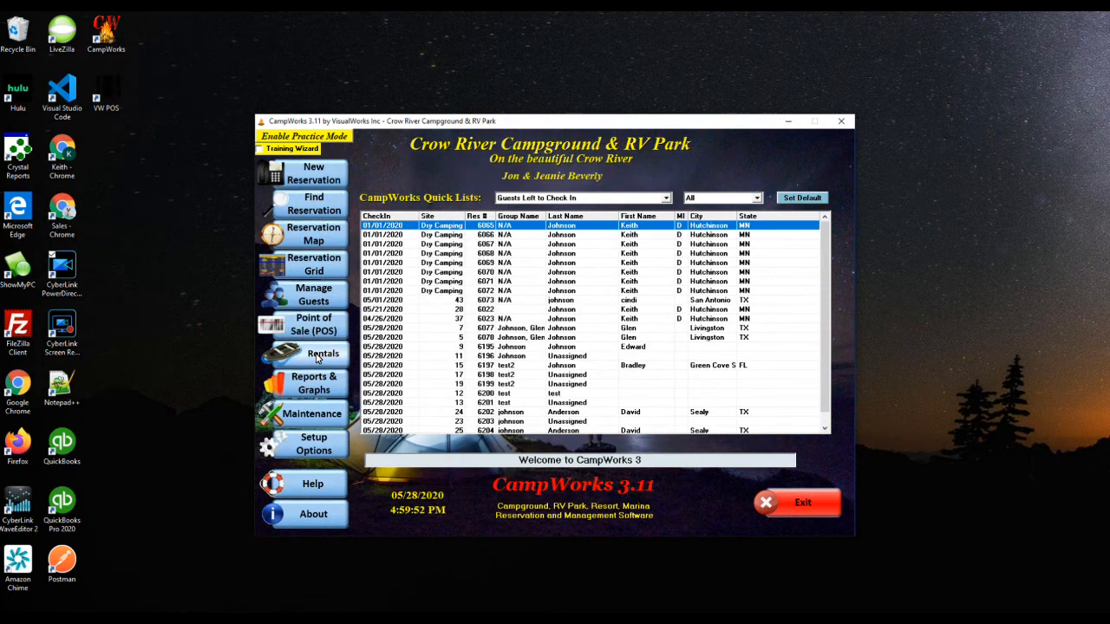
Filter the Rental Manager to Cable Box and list the eight checked-out cable boxes
left_click(317, 357)
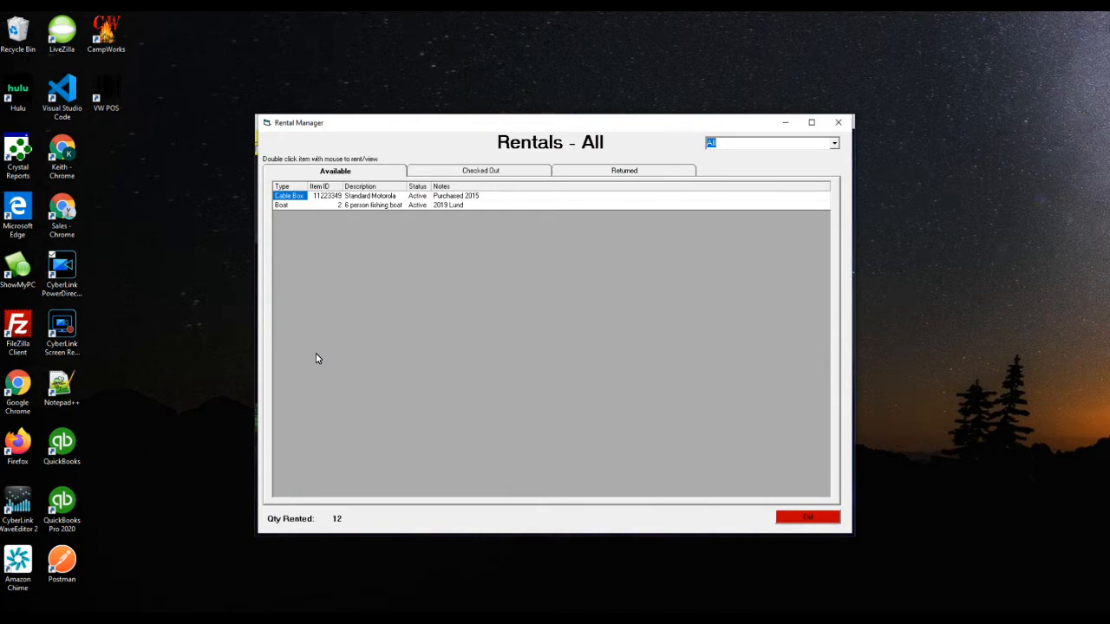
key("alt+Down")
key("Down")
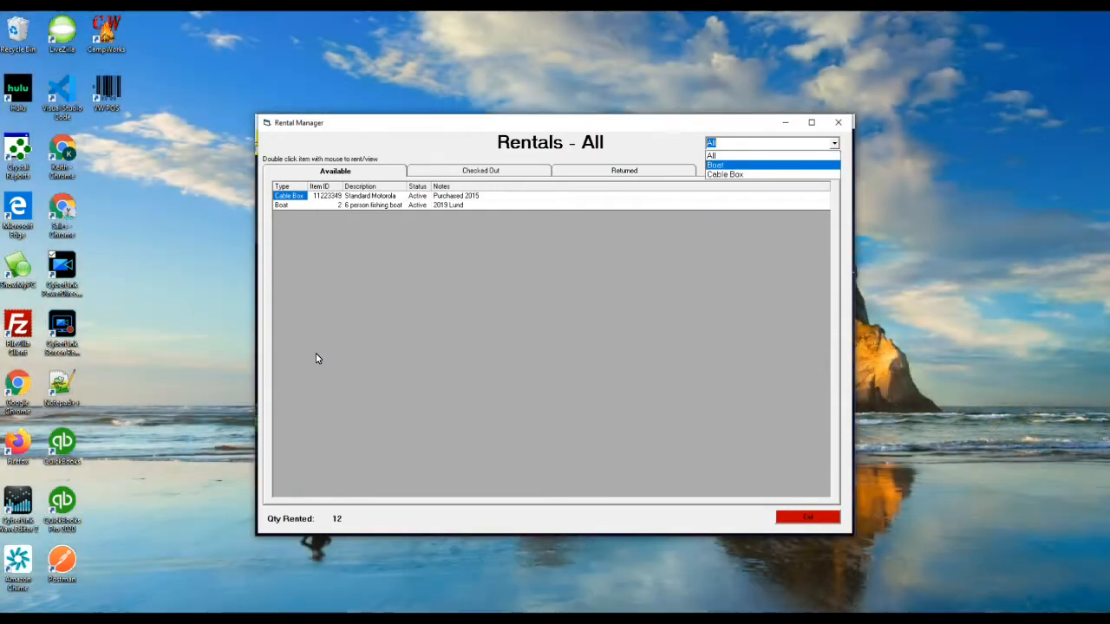
key("Return")
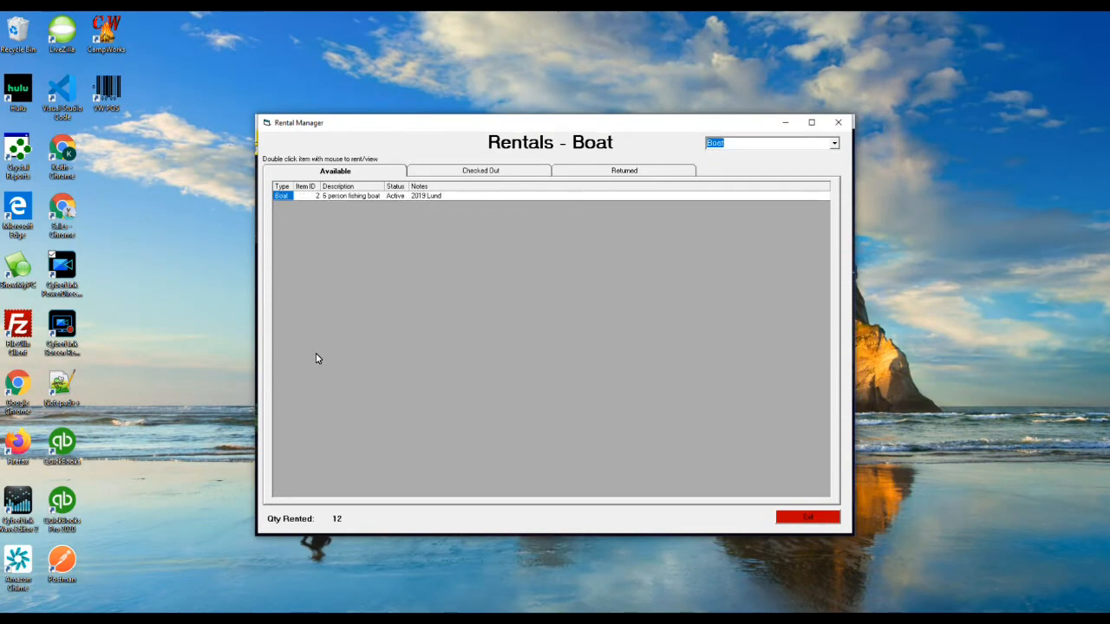
key("alt+Down")
key("Down")
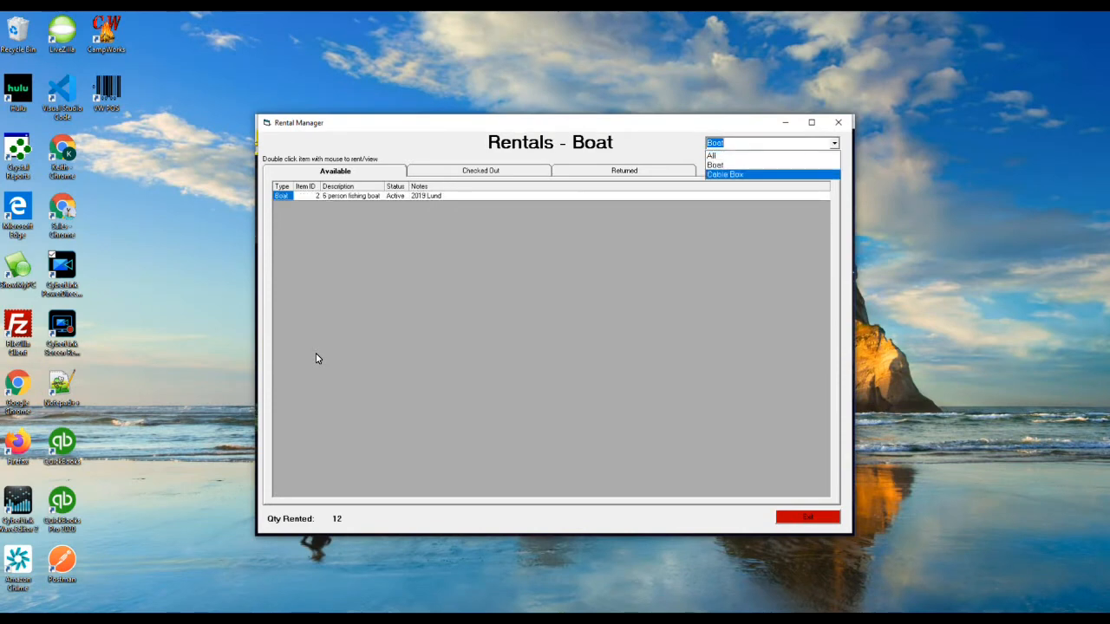
key("Return")
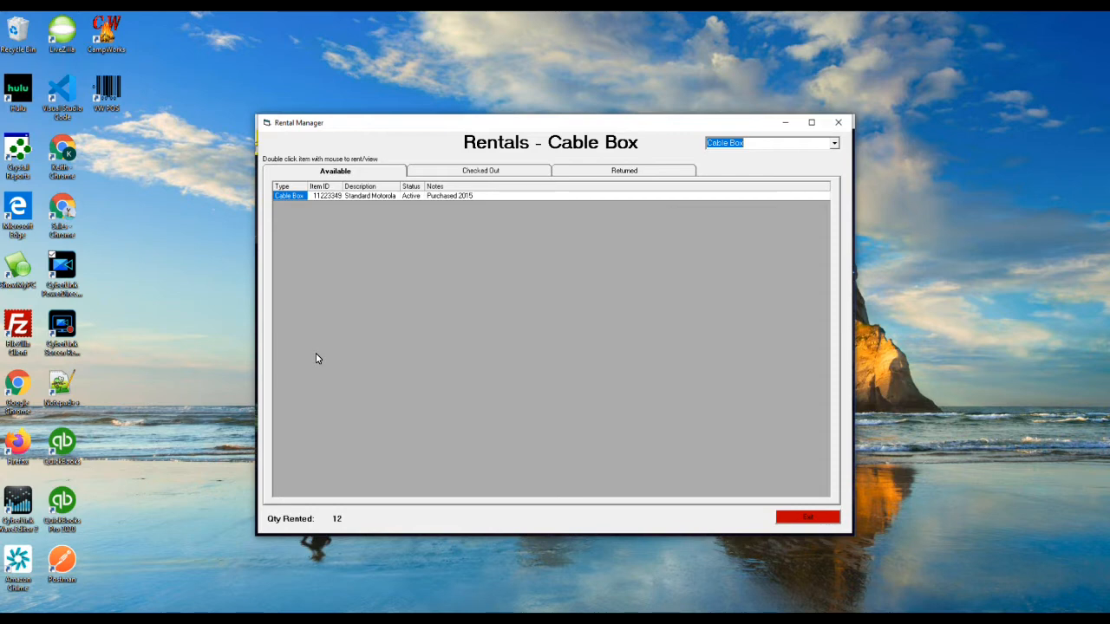
key("ctrl+Tab")
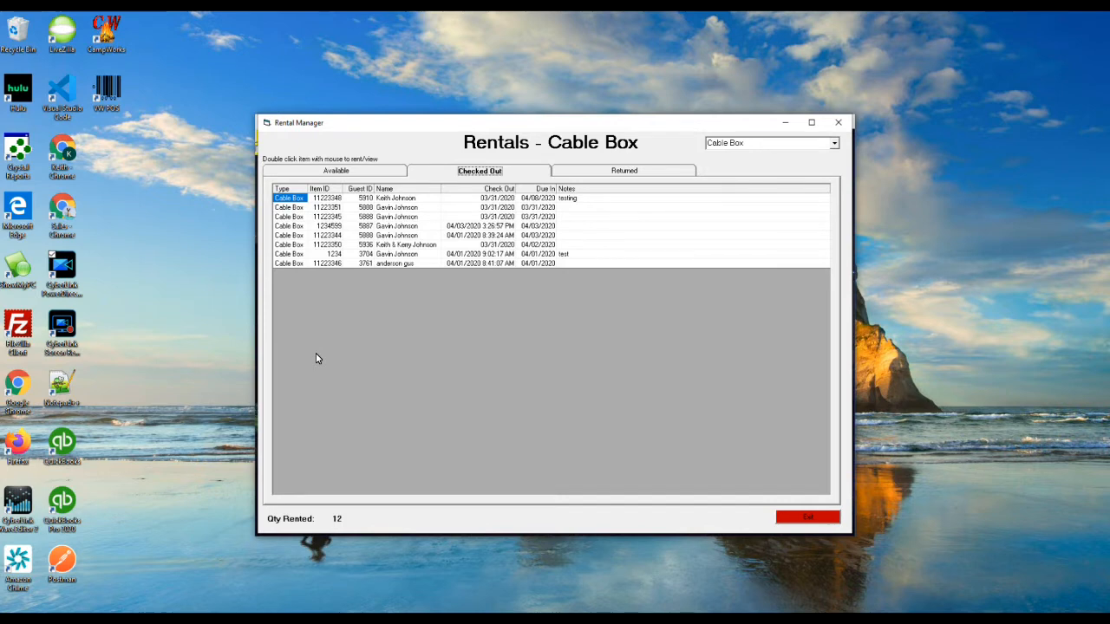
Start renting available cable box 11223349, dated out and due 05/28/2020 with Deposit charge type
key("ctrl+shift+Tab")
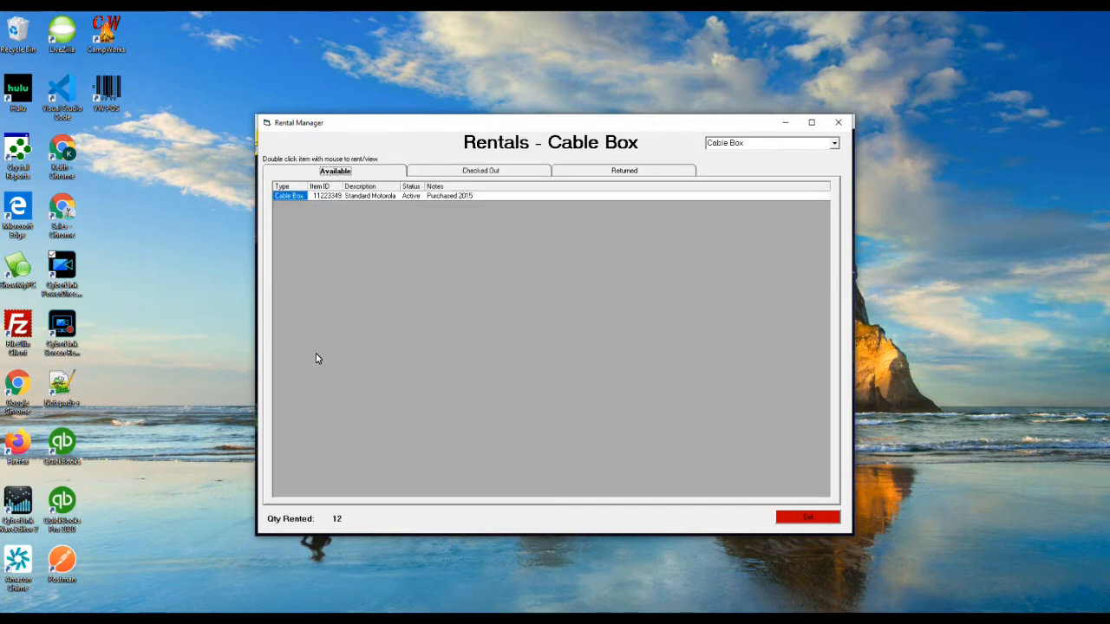
key("Return")
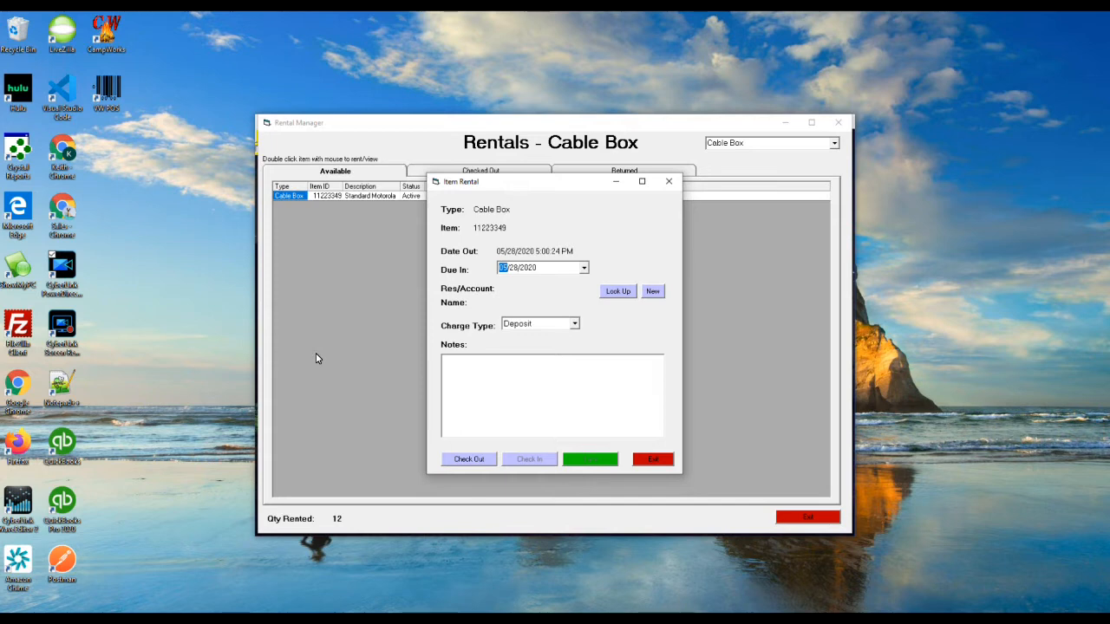
Search by the guest's last name and charge the rental to reservation 6065
left_click(618, 292)
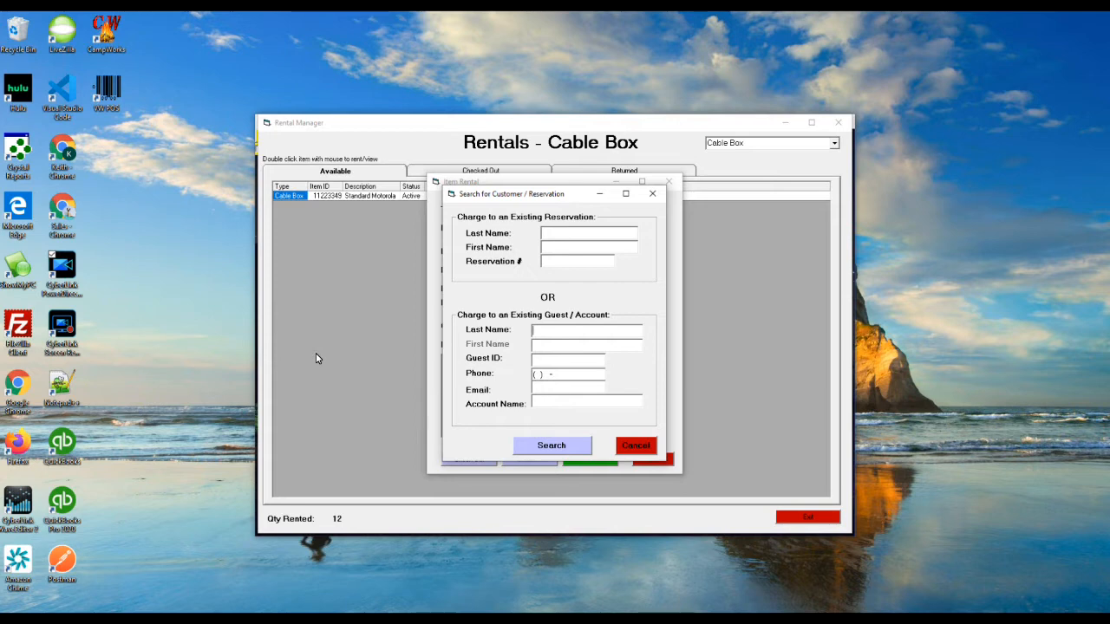
type("johnson")
key("Return")
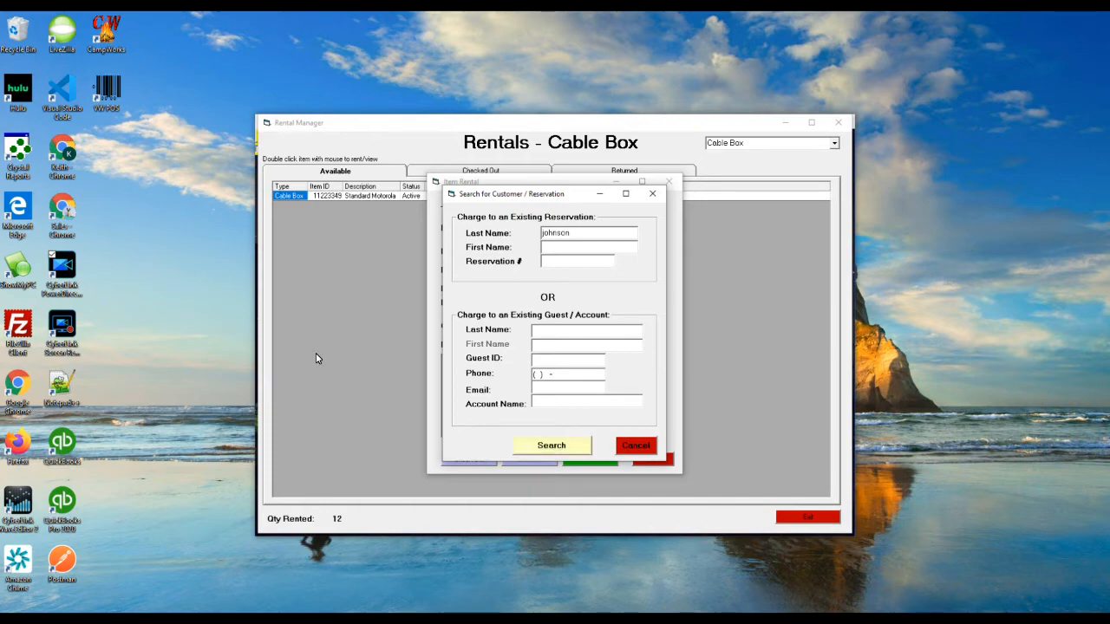
key("Down")
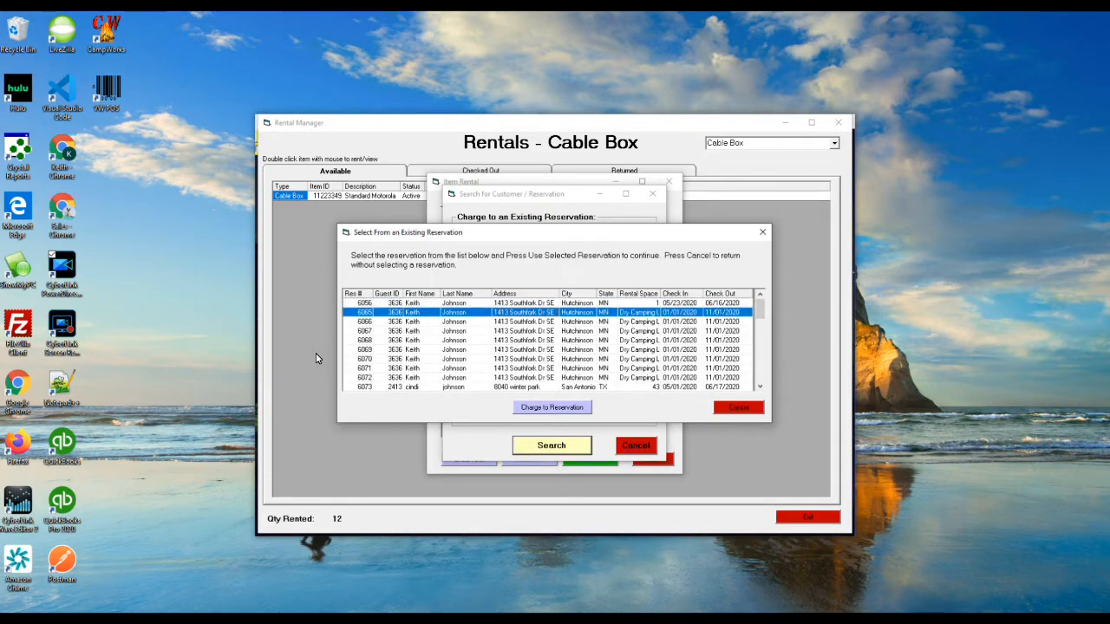
key("Tab")
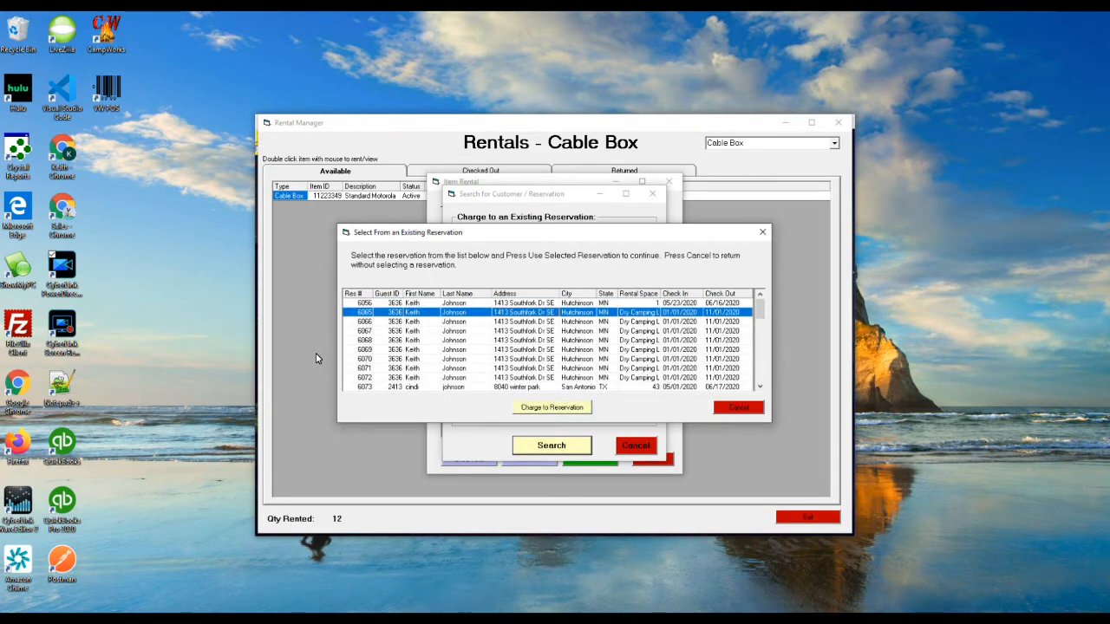
key("Return")
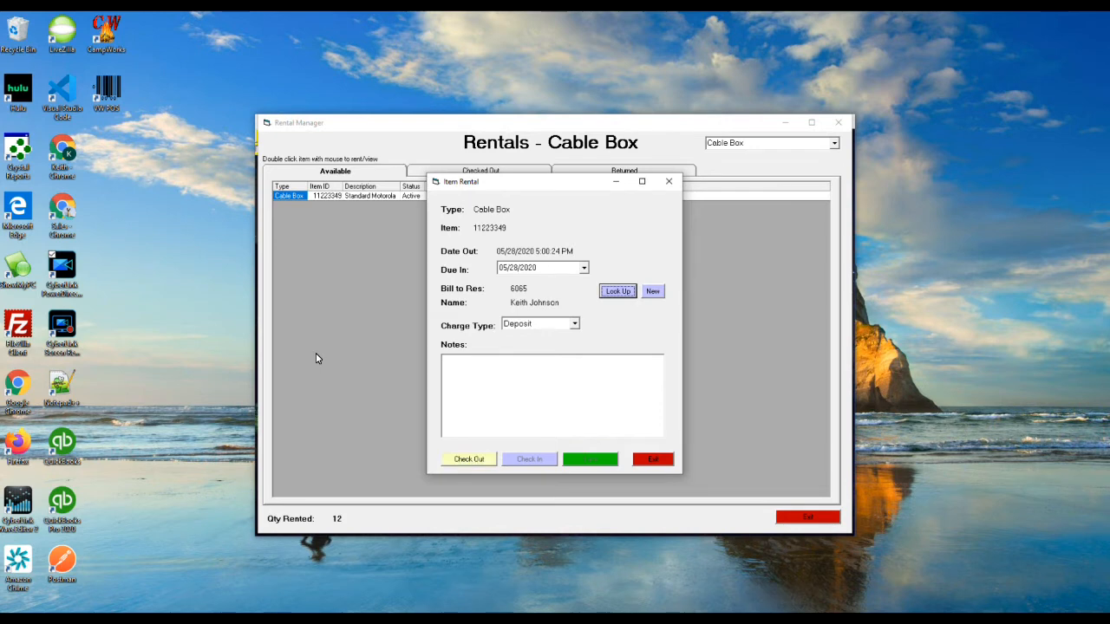
Check out cable box 11223349, adding a $20.00 rental charge to the reservation
left_click(469, 460)
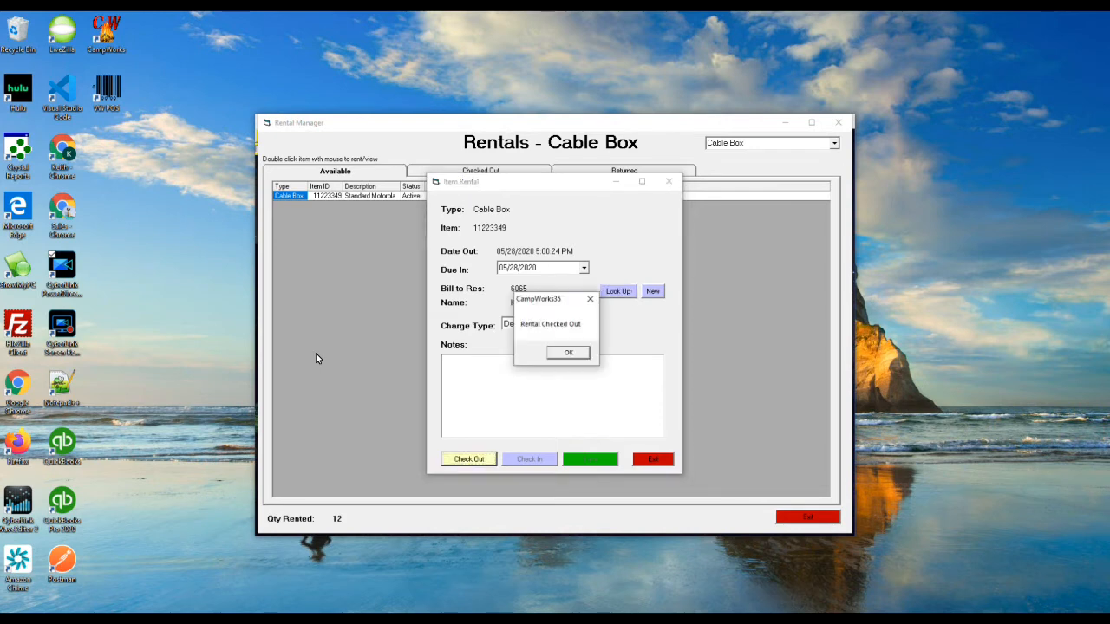
key("Return")
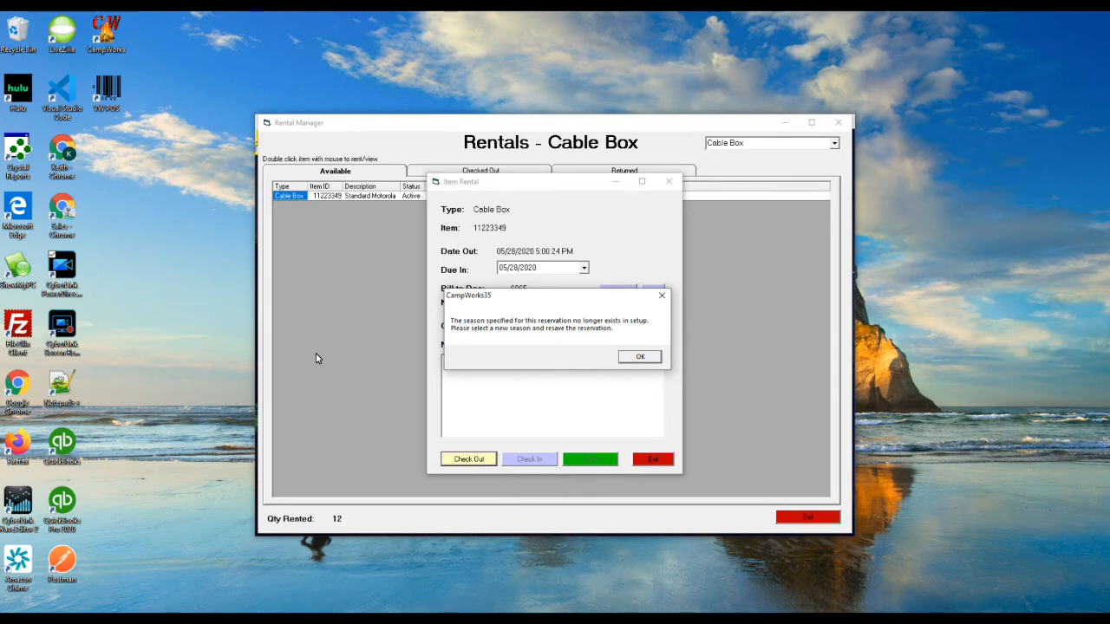
key("Return")
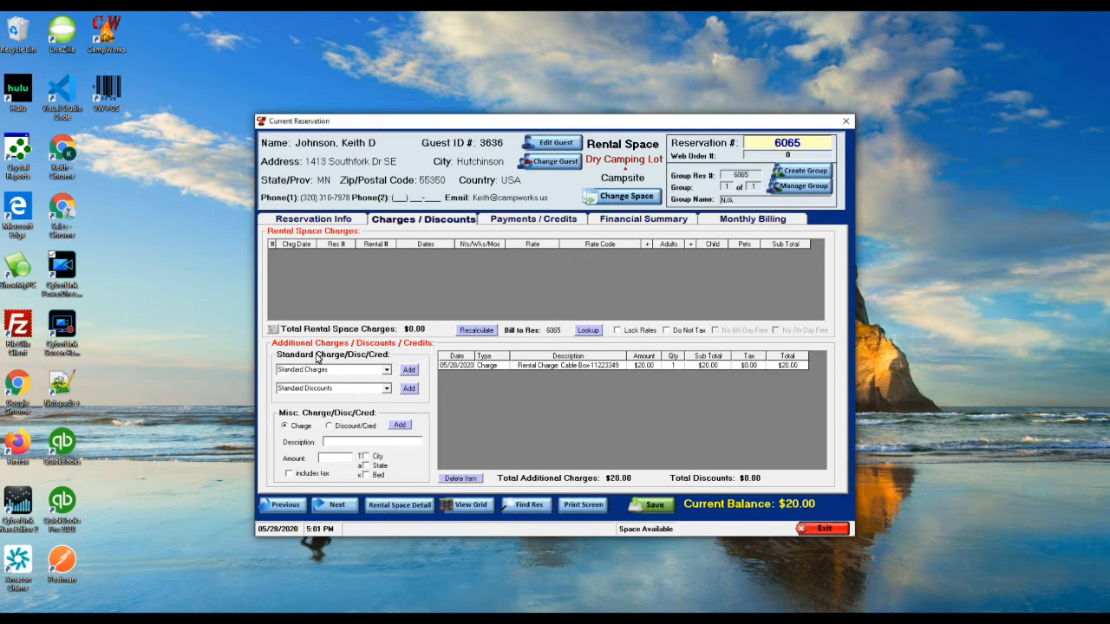
Record a $20.00 Cash/Check payment, bringing the reservation balance to $0.00
key("ctrl+Tab")
key("Tab")
key("space")
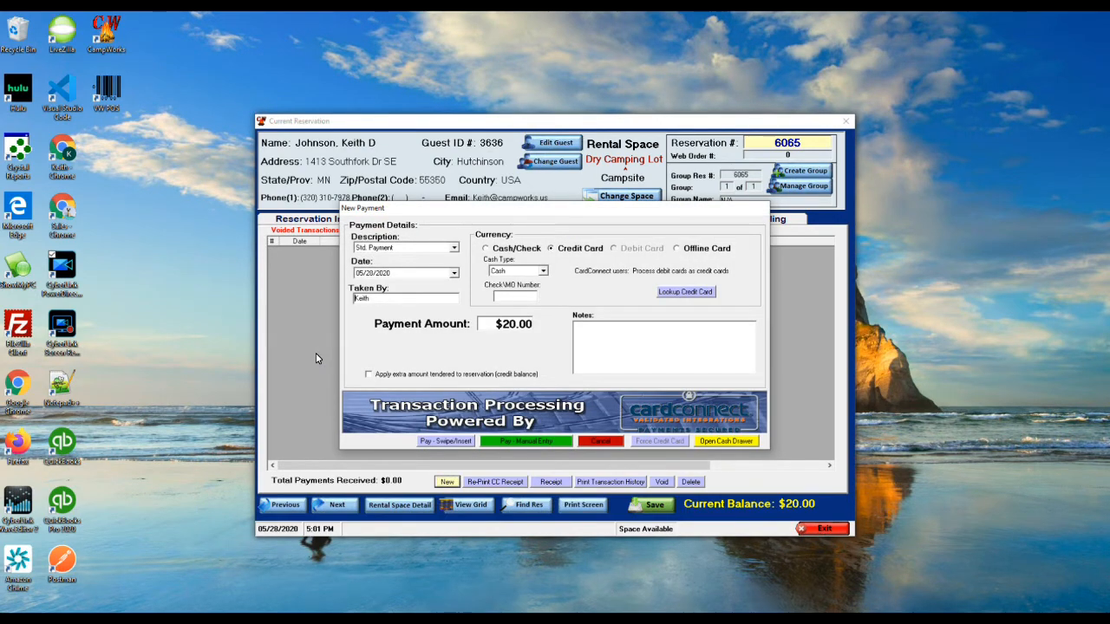
key("Tab")
key("Tab")
key("Tab")
key("Tab")
key("Tab")
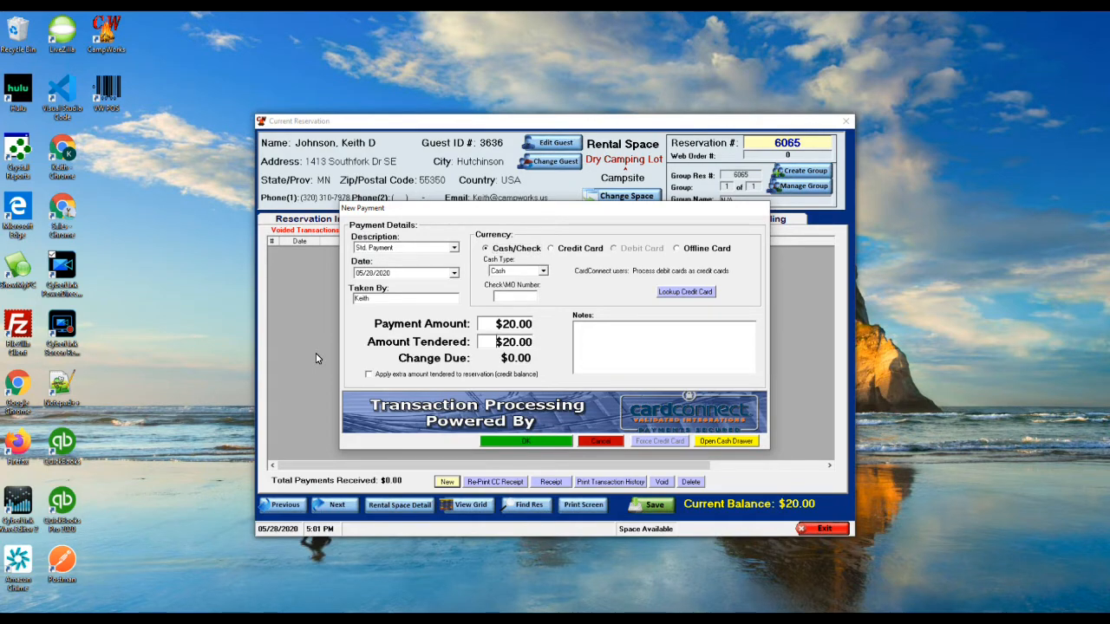
key("Return")
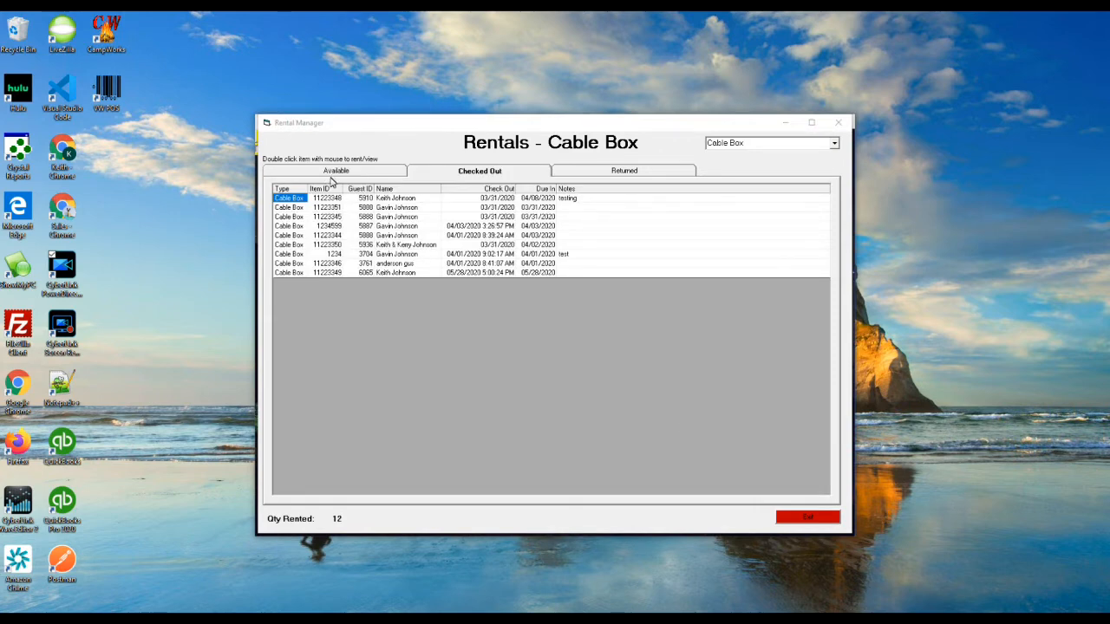
Reopen the cable box 11223349 rental to check it in, past the season warning
double_click(392, 274)
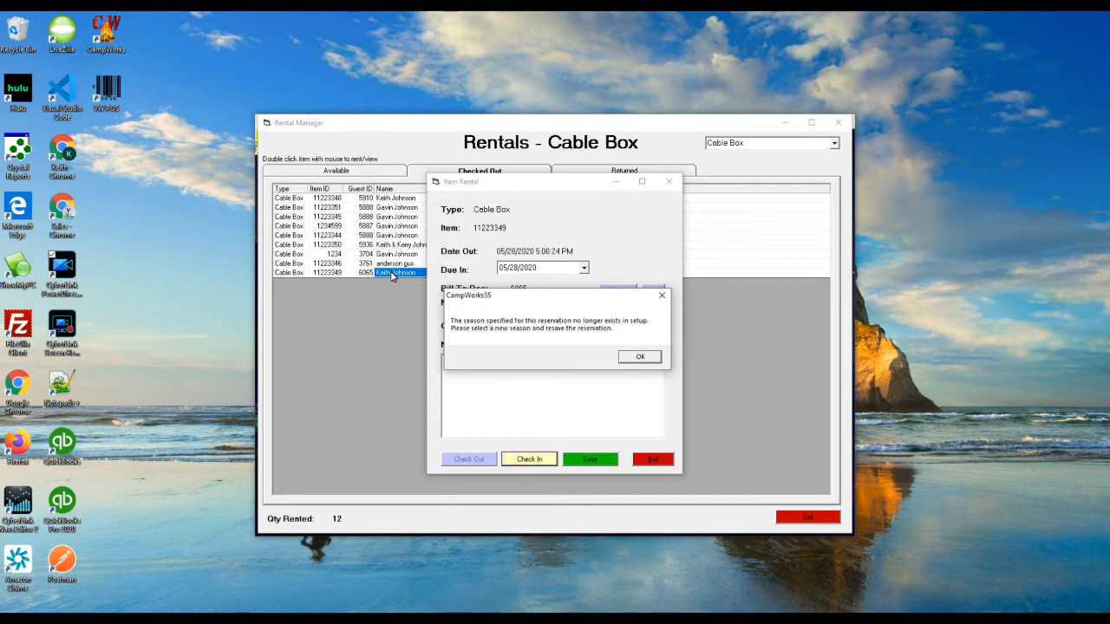
key("Return")
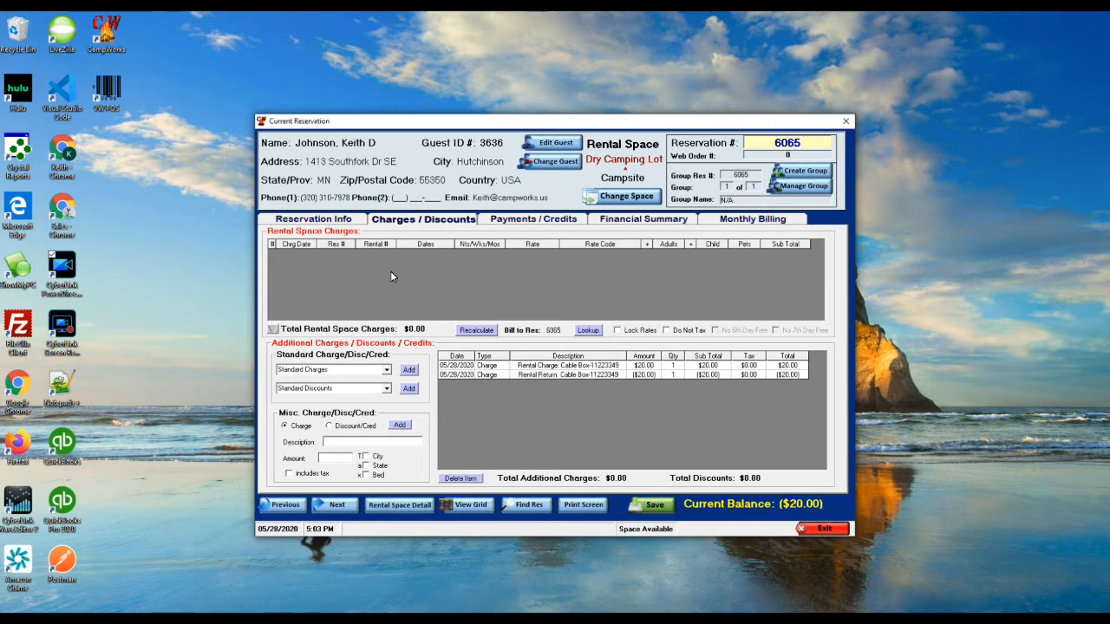
Enter a new $20.00 Cash/Check payment with the Refund description
key("Right")
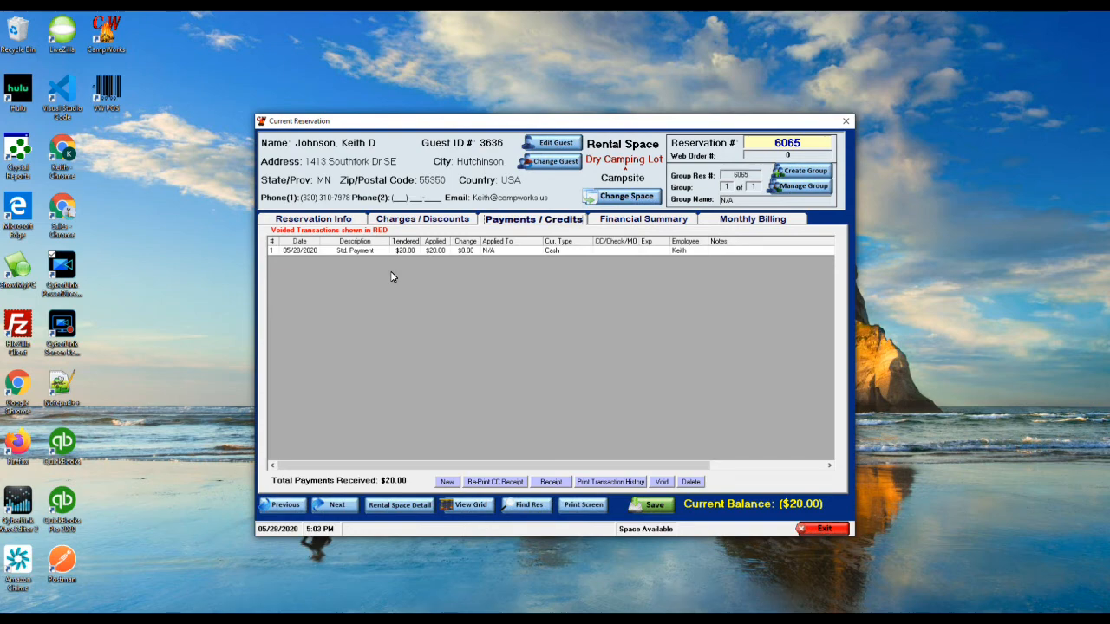
key("Tab")
key("Return")
key("alt+Down")
key("Up")
key("Up")
key("Down")
key("Down")
key("Down")
key("Down")
key("Return")
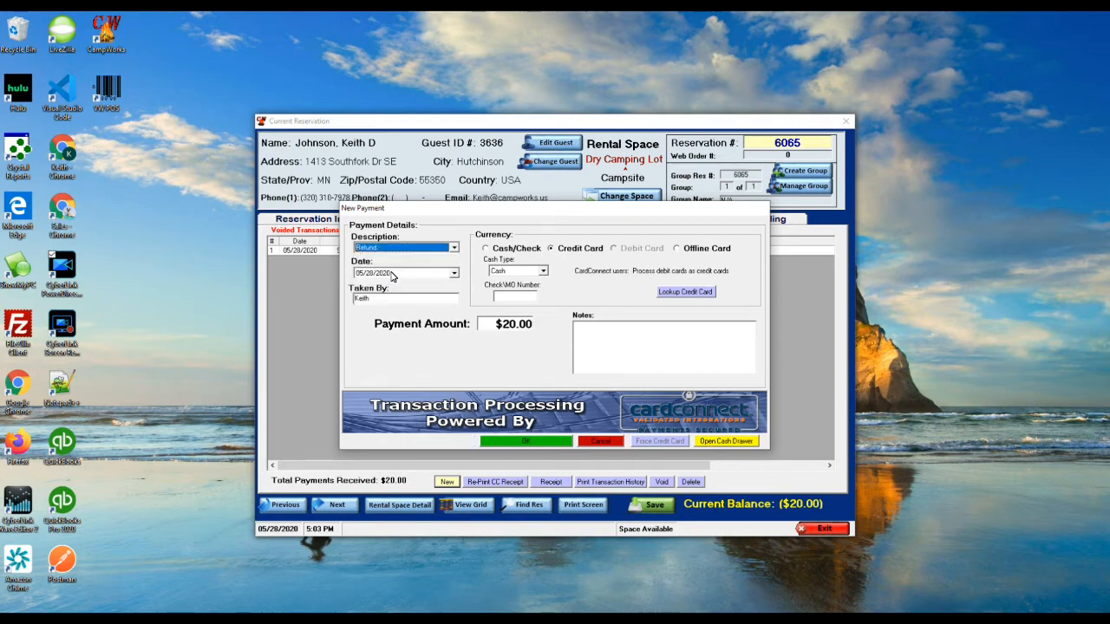
key("Tab")
key("Tab")
key("Tab")
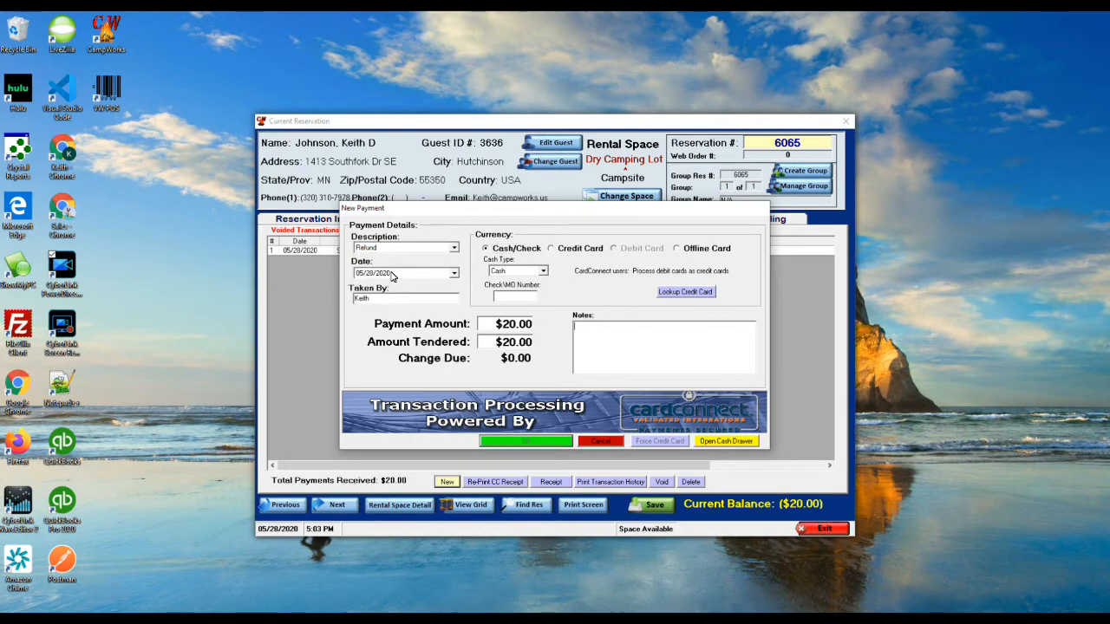
key("Return")
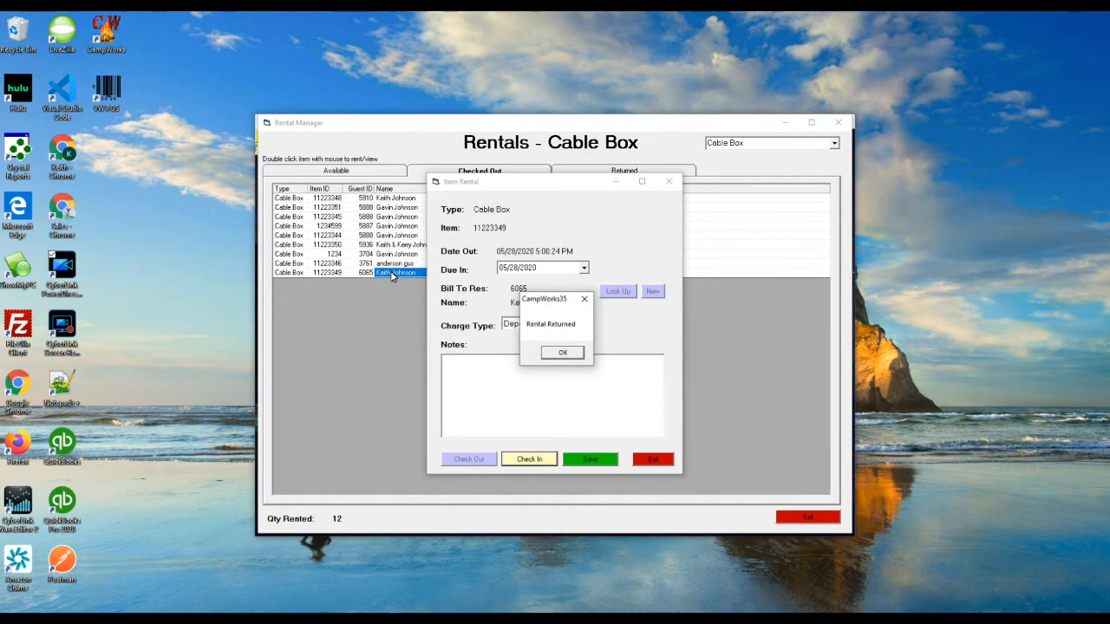
Confirm the rental return and view the Returned rentals list
key("Return")
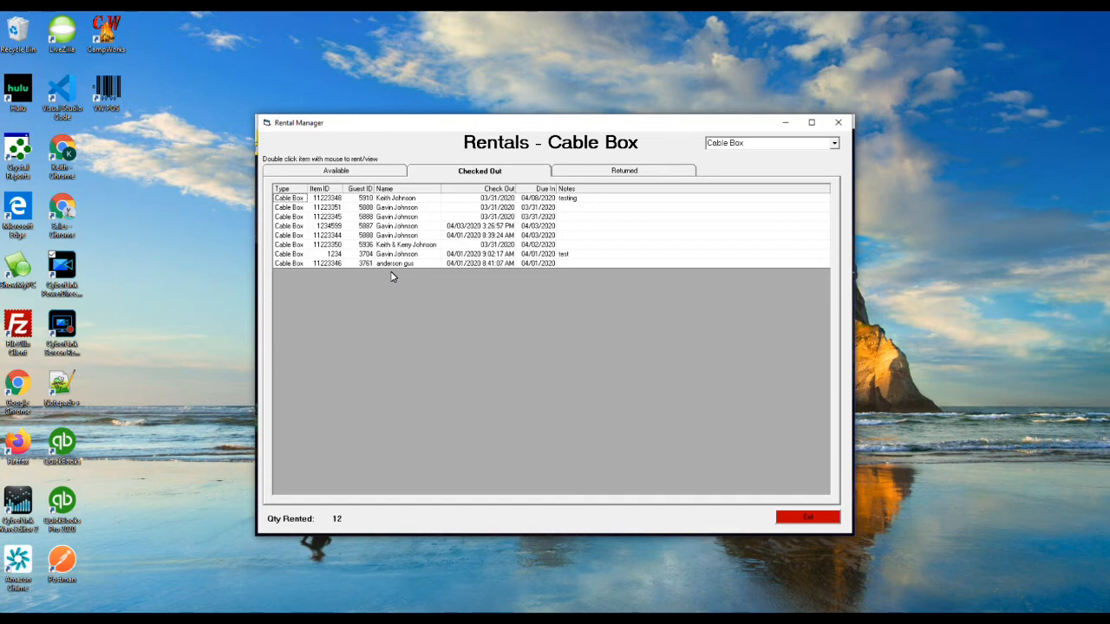
key("ctrl+Tab")
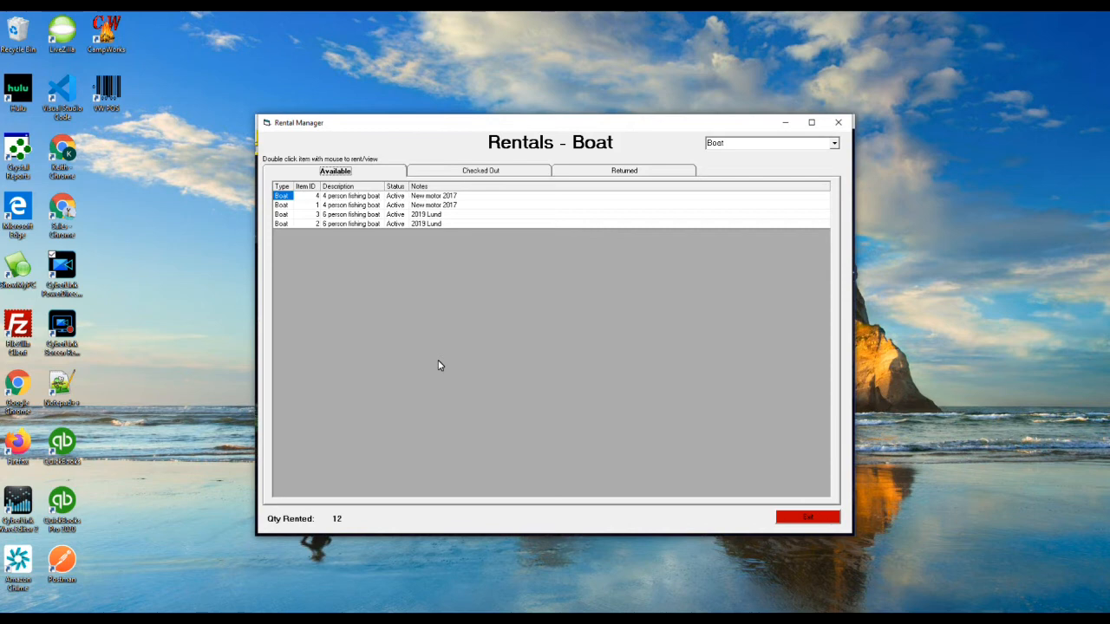
Rent boat item 1 for 2 hours and bring up a blank New Customer form
double_click(352, 206)
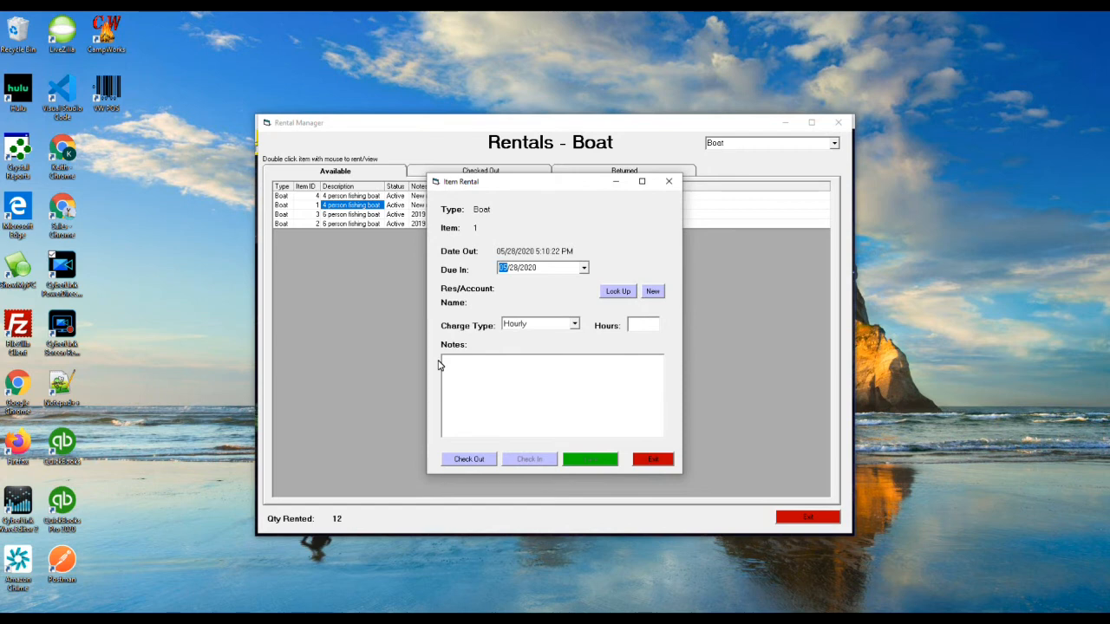
key("Tab")
type("2")
key("Tab")
key("Return")
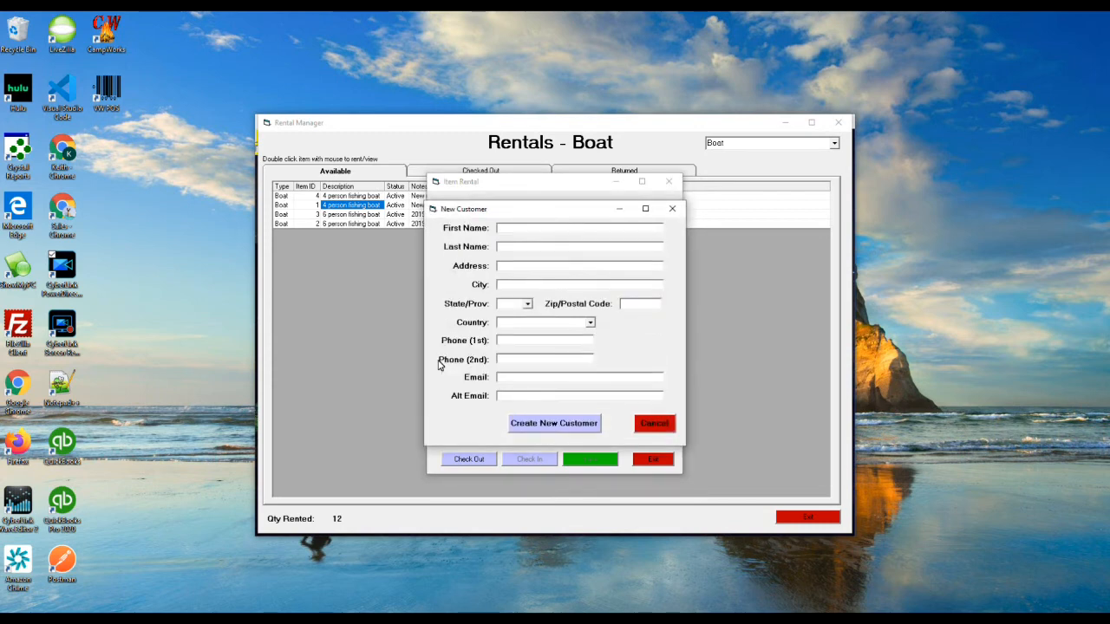
Create the customer with their corrected name and phone number, billing the boat rental to them
key("ctrl+a")
key("Return")
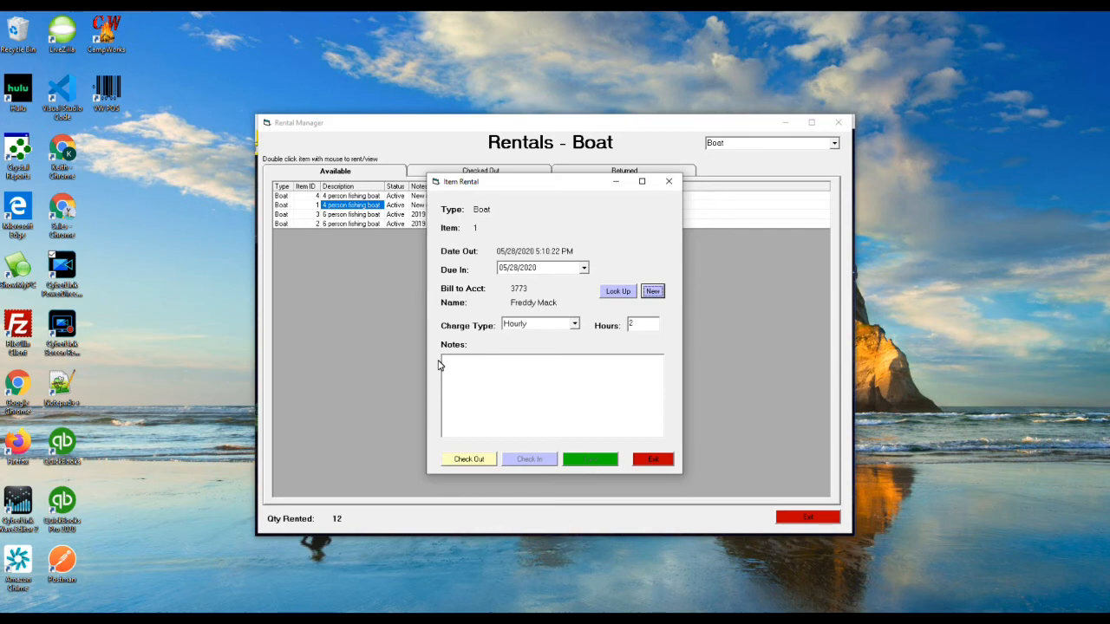
Check out Boat-1, adding a $30.00 rental charge to the new customer's account
key("Tab")
key("Return")
key("Return")
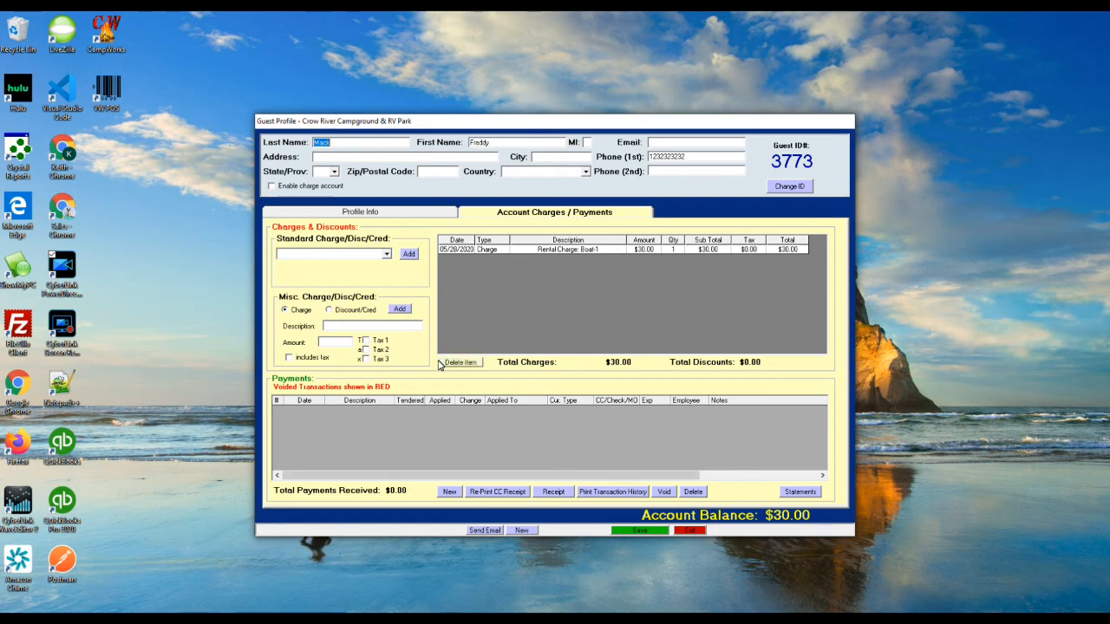
Record a $30.00 cash payment with $30.00 tendered and $0.00 change due
left_click(449, 491)
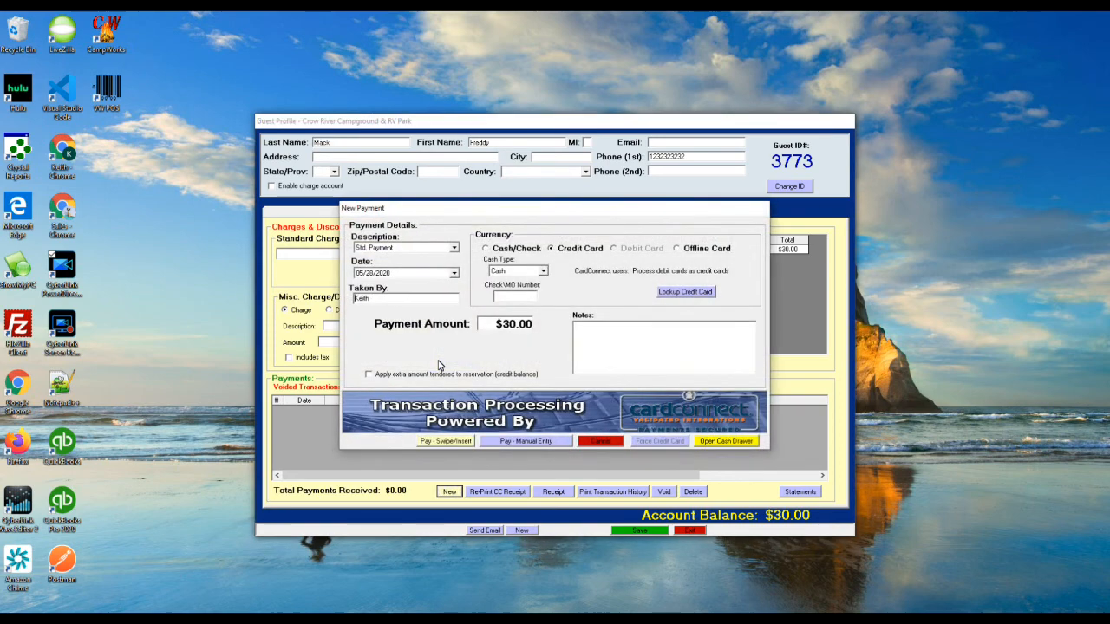
key("Tab")
key("Tab")
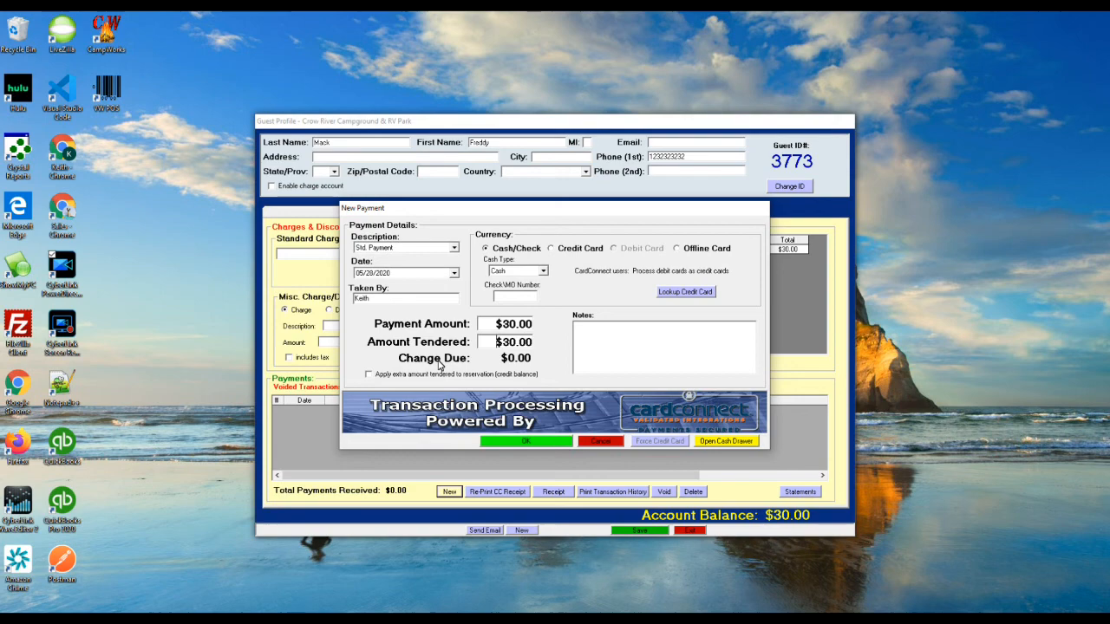
key("Return")
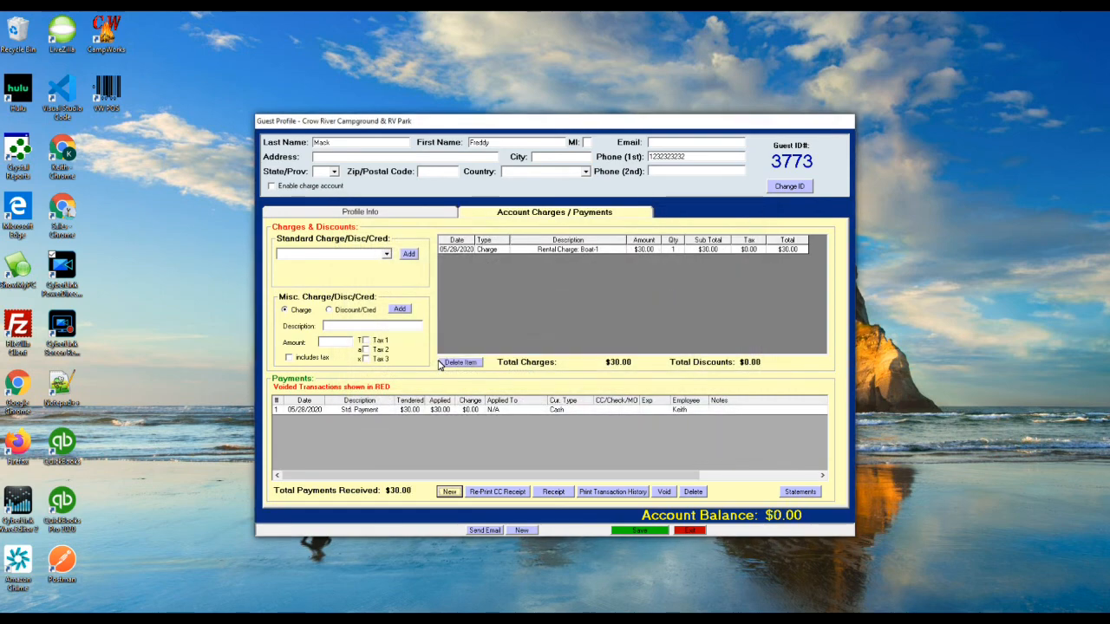